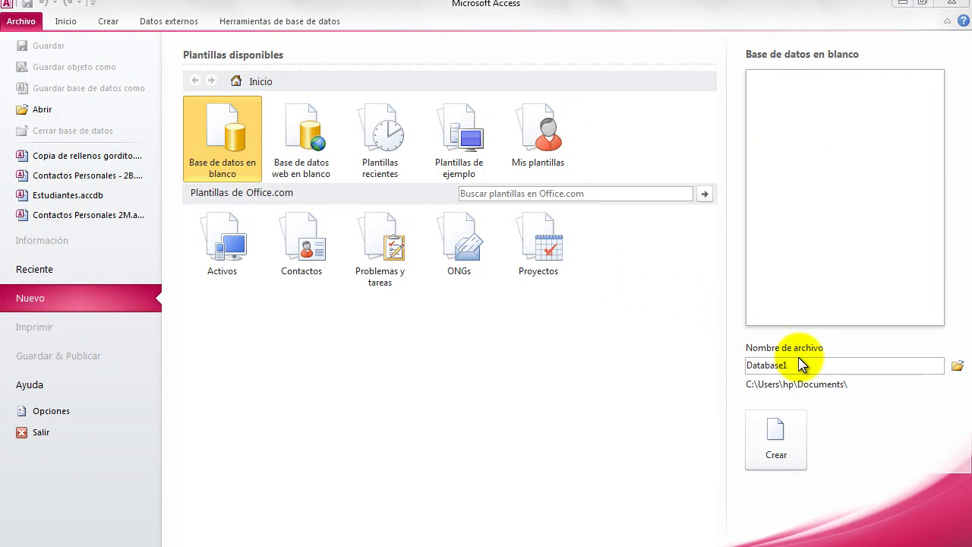
# Replace the default file name Database1 with 'Contactos Personales'.
pyautogui.click(799, 365)
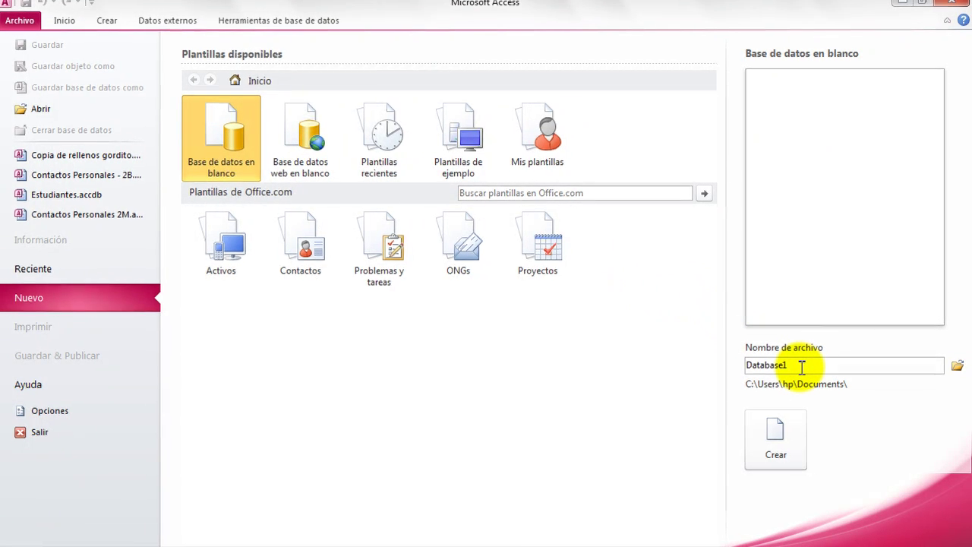
pyautogui.doubleClick(802, 366)
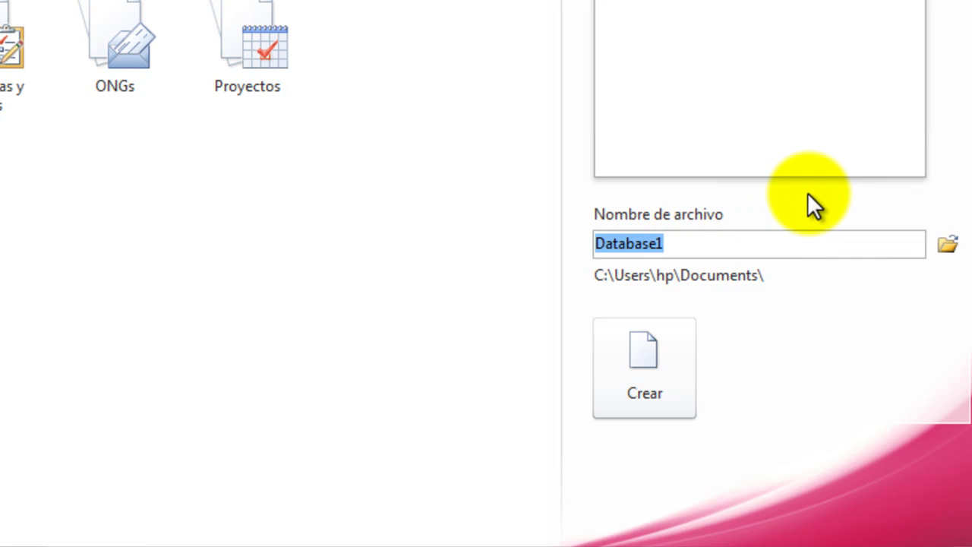
pyautogui.write('Contac')
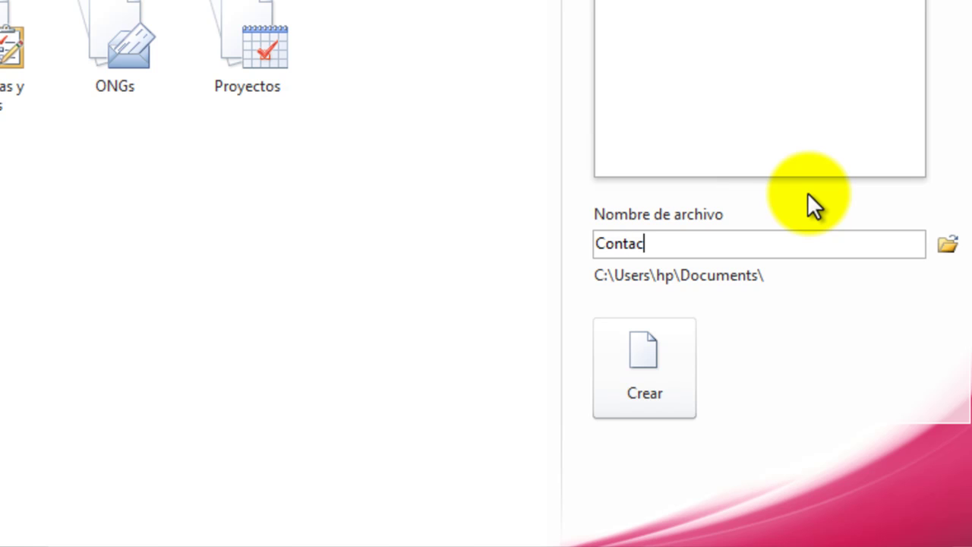
pyautogui.write('tos ')
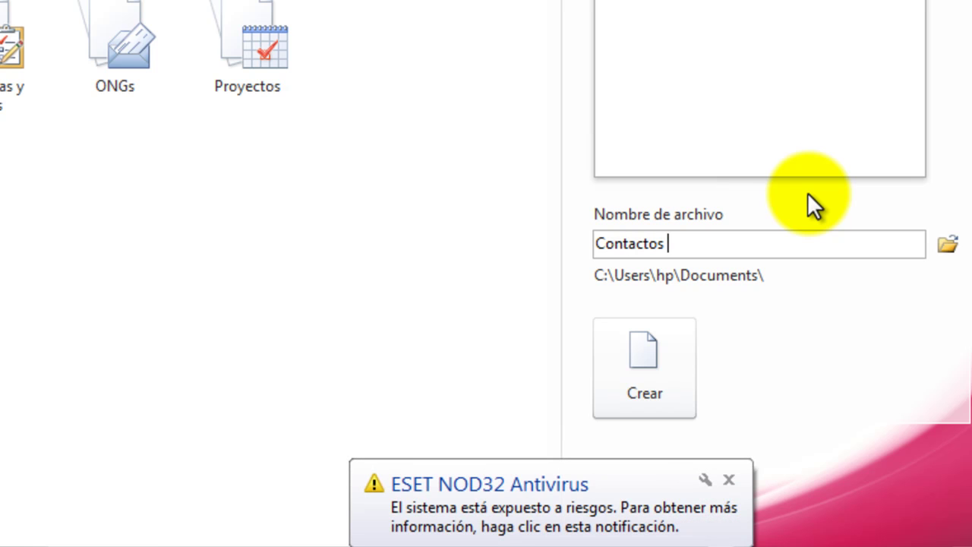
pyautogui.write('¨')
pyautogui.press('BackSpace')
pyautogui.write('Pret')
pyautogui.press('BackSpace')
pyautogui.press('BackSpace')
pyautogui.press('BackSpace')
pyautogui.write('ersonales')
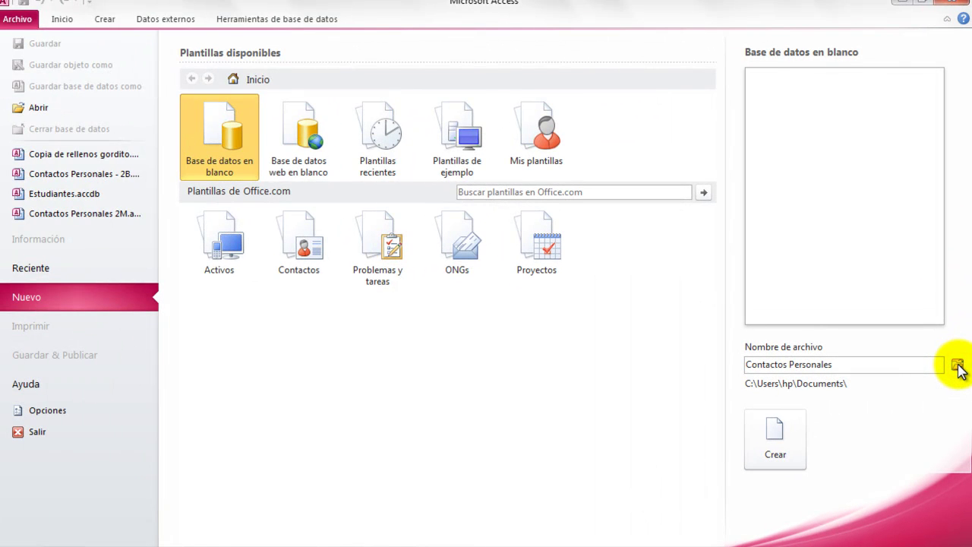
# Choose the removable drive F: as the database's save location.
pyautogui.click(958, 367)
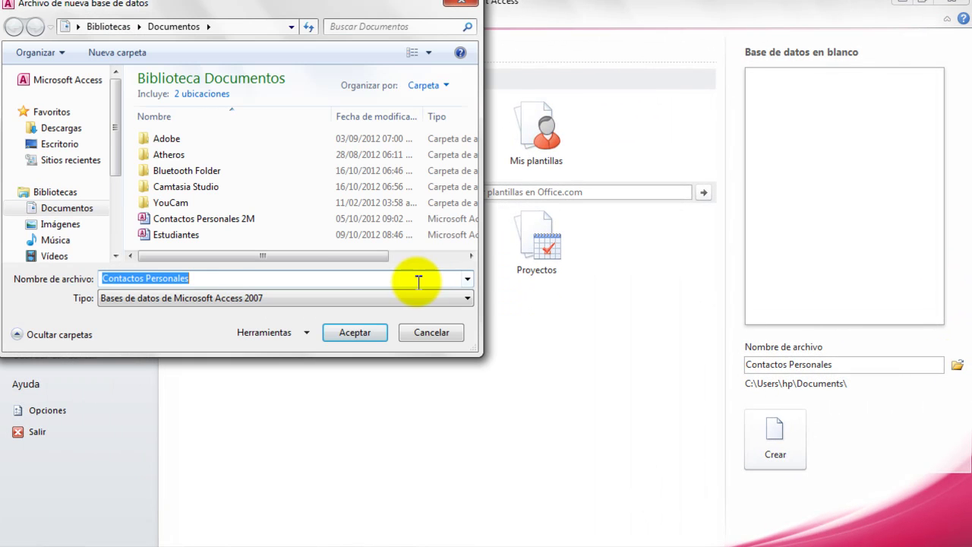
pyautogui.moveTo(114, 148); pyautogui.dragTo(117, 214)
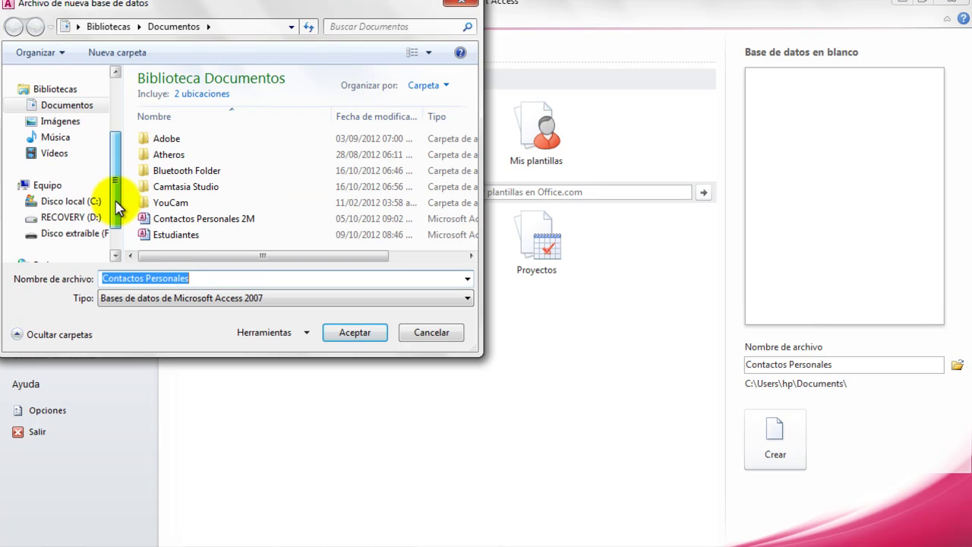
pyautogui.click(89, 234)
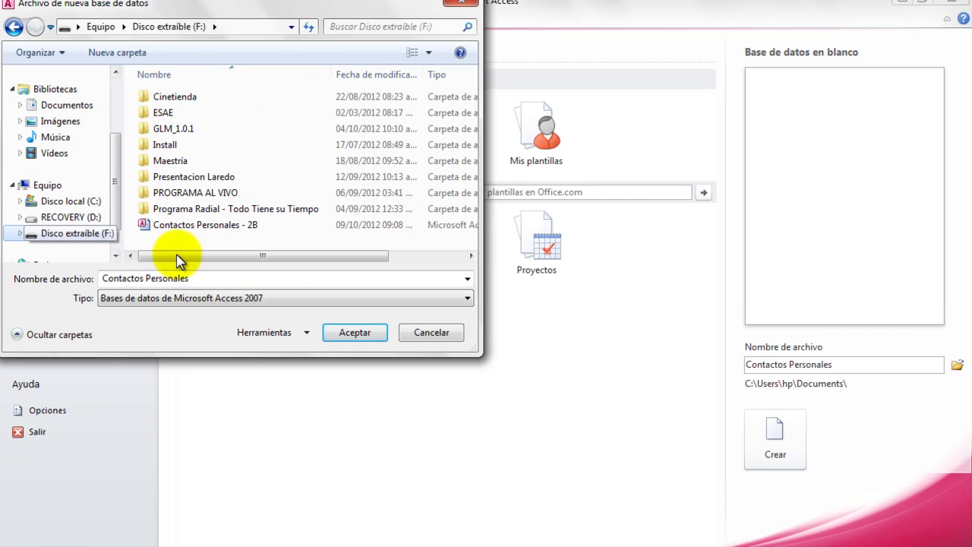
pyautogui.click(354, 335)
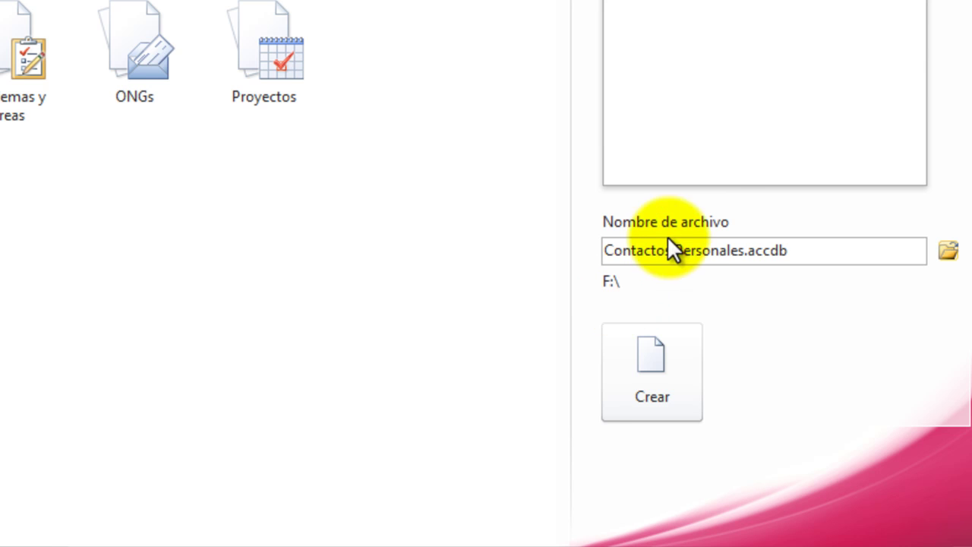
# Create the Contactos Personales database and open Tabla1's new-field type list.
pyautogui.click(659, 378)
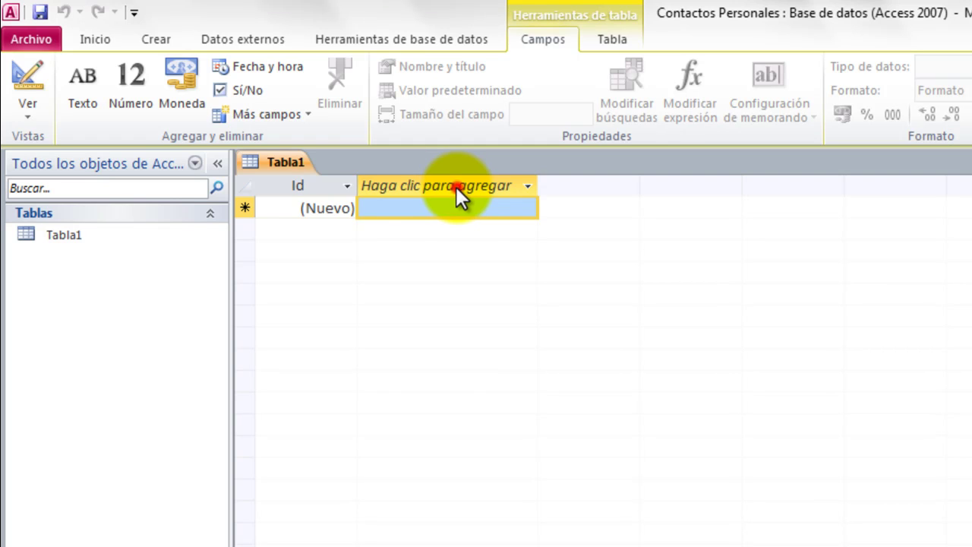
pyautogui.click(456, 187)
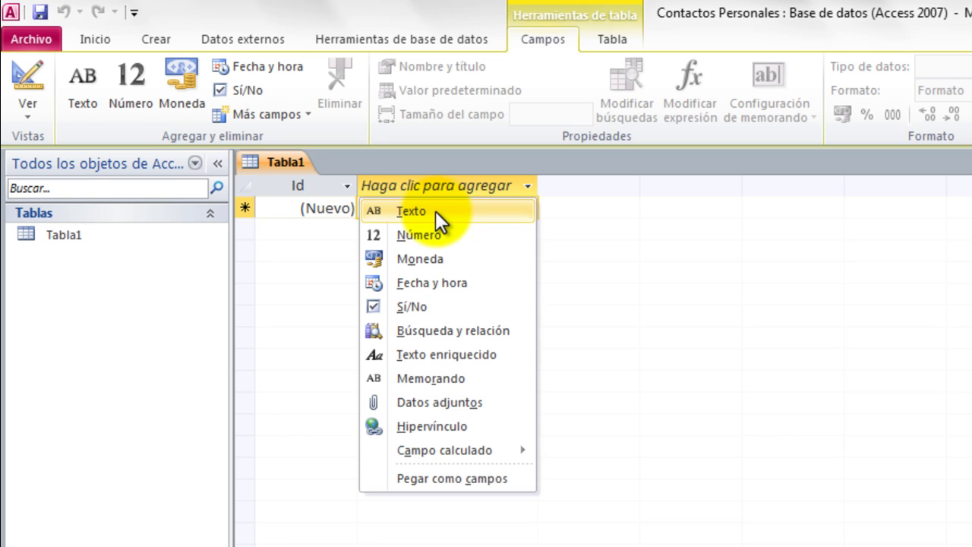
# Add a Texto field named Nombre to Tabla1 and select its column.
pyautogui.click(435, 211)
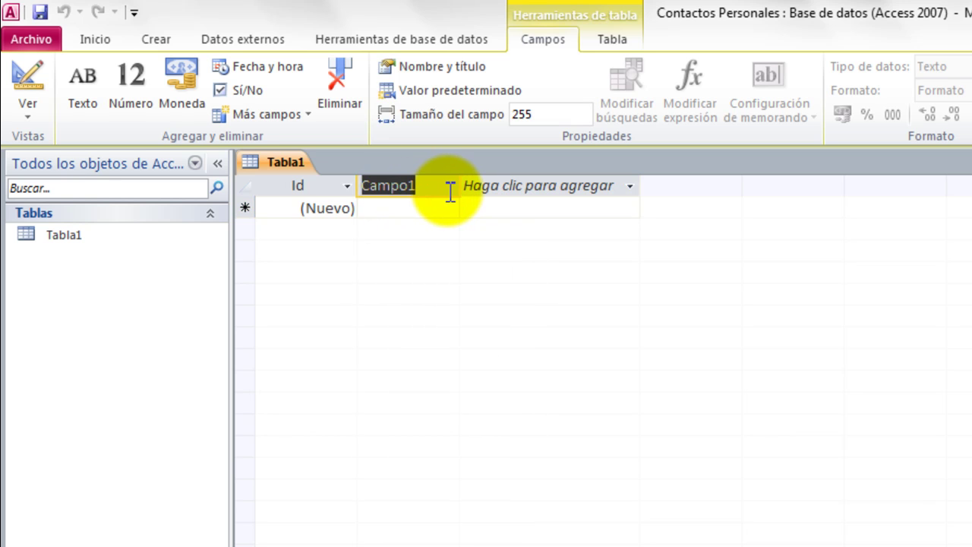
pyautogui.write('Nom')
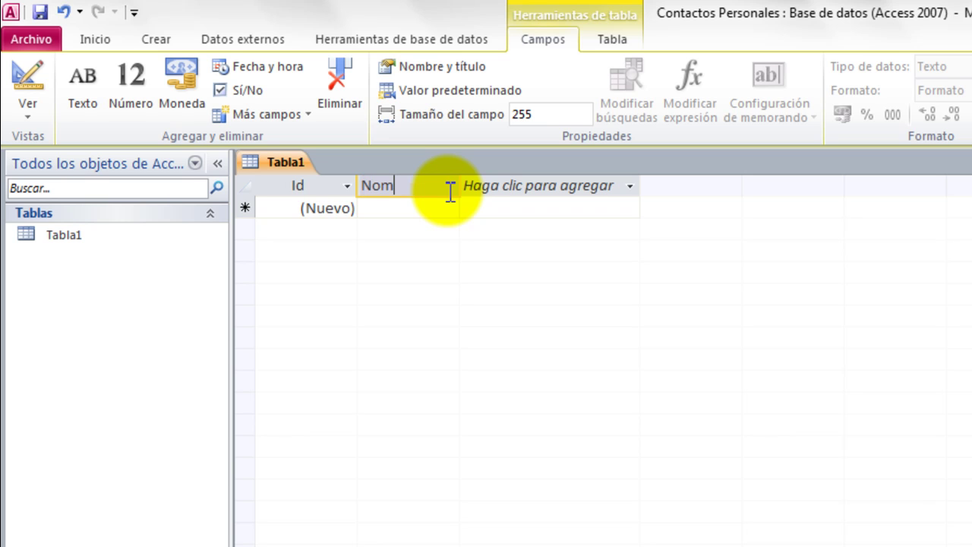
pyautogui.write('bre')
pyautogui.press('Return')
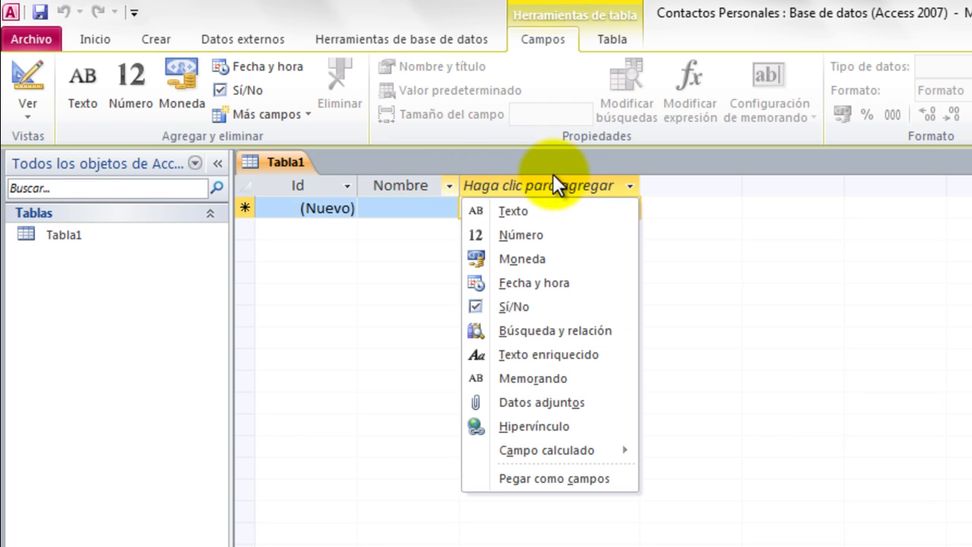
pyautogui.click(405, 183)
pyautogui.click(407, 183)
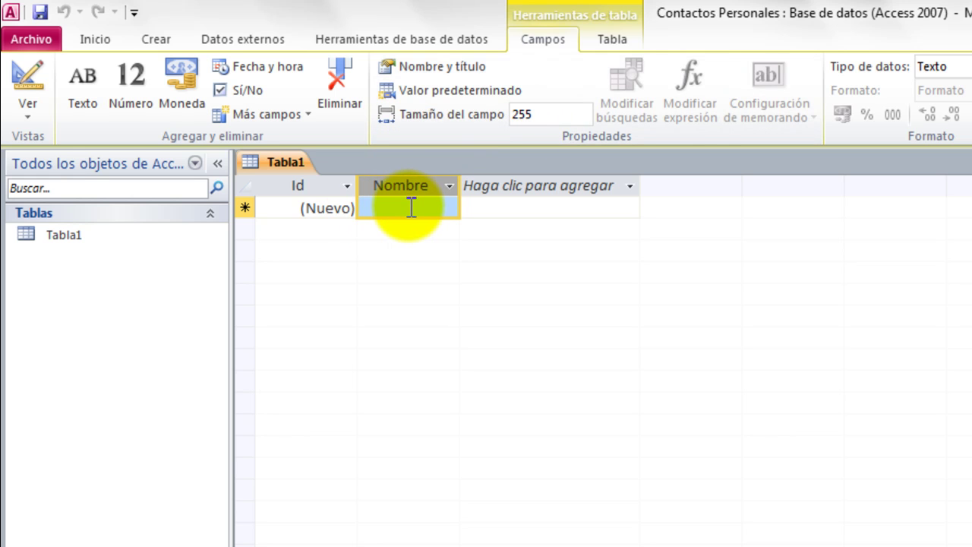
# Change the Nombre field size from 255 to 50.
pyautogui.click(564, 112)
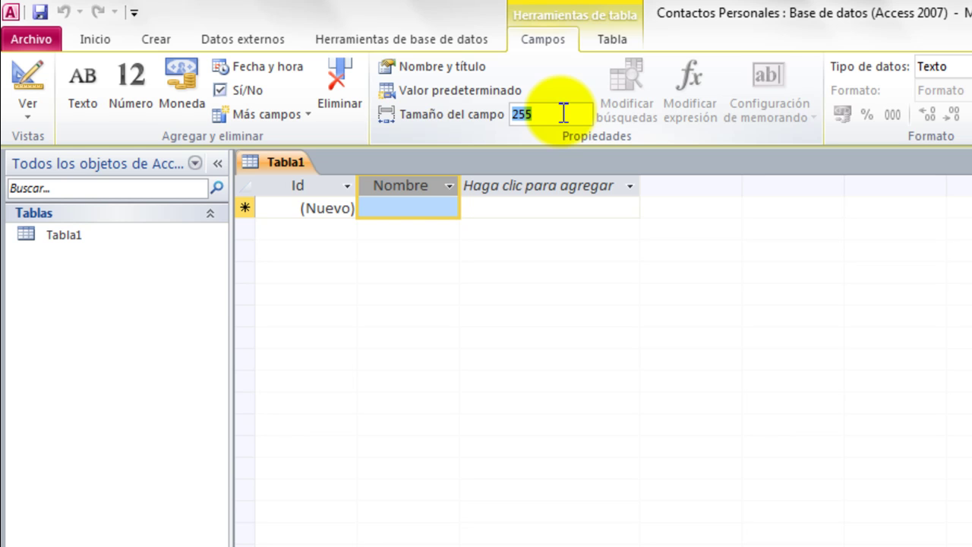
pyautogui.write('50')
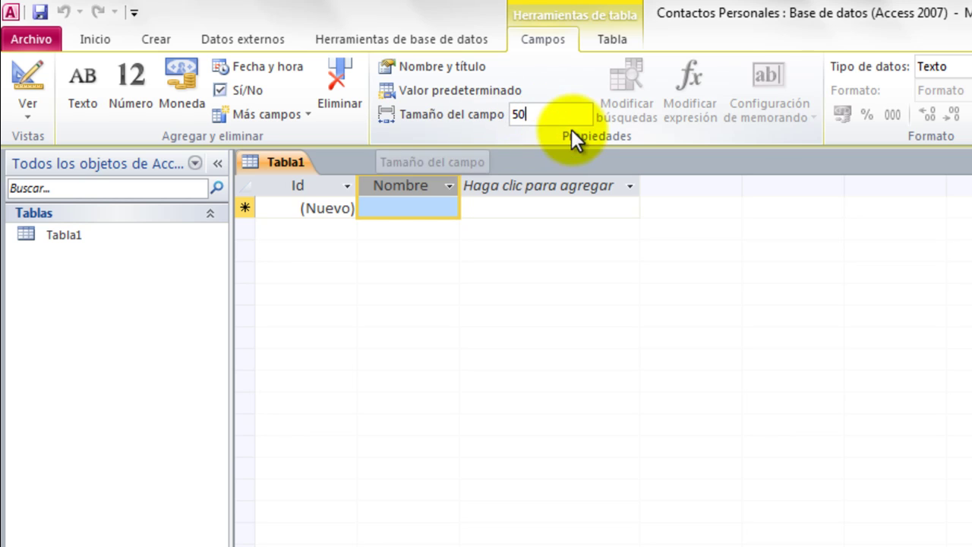
pyautogui.click(547, 120)
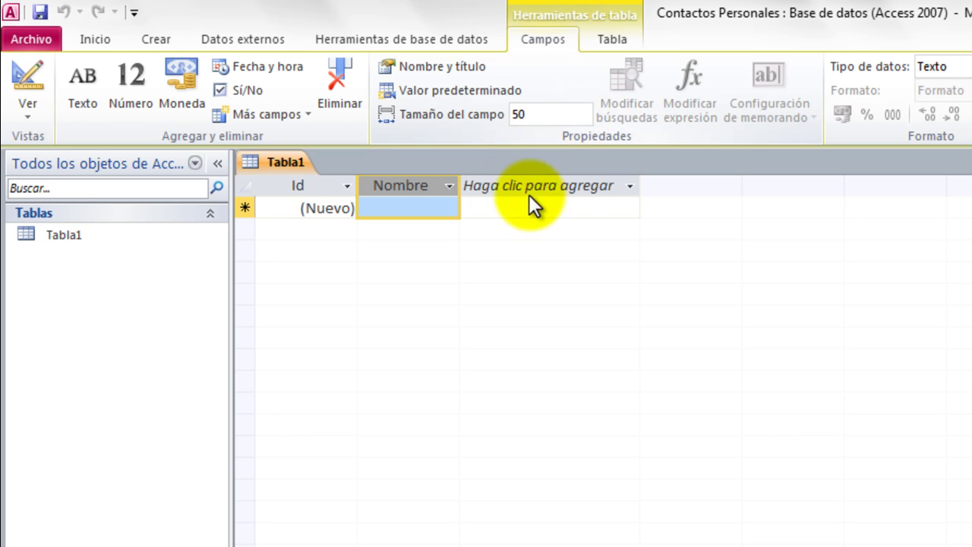
pyautogui.click(578, 190)
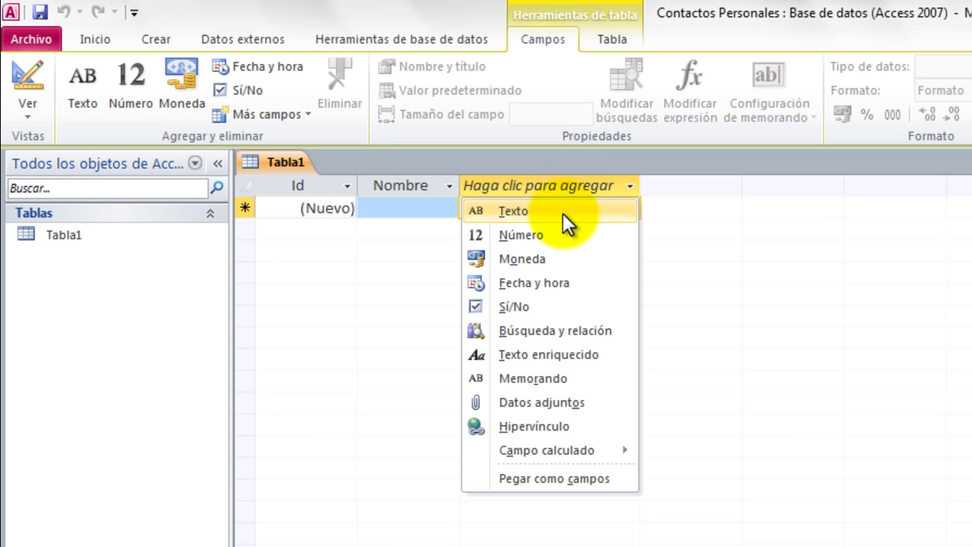
# Add a Texto field named Dirección with a field size of 80.
pyautogui.click(563, 213)
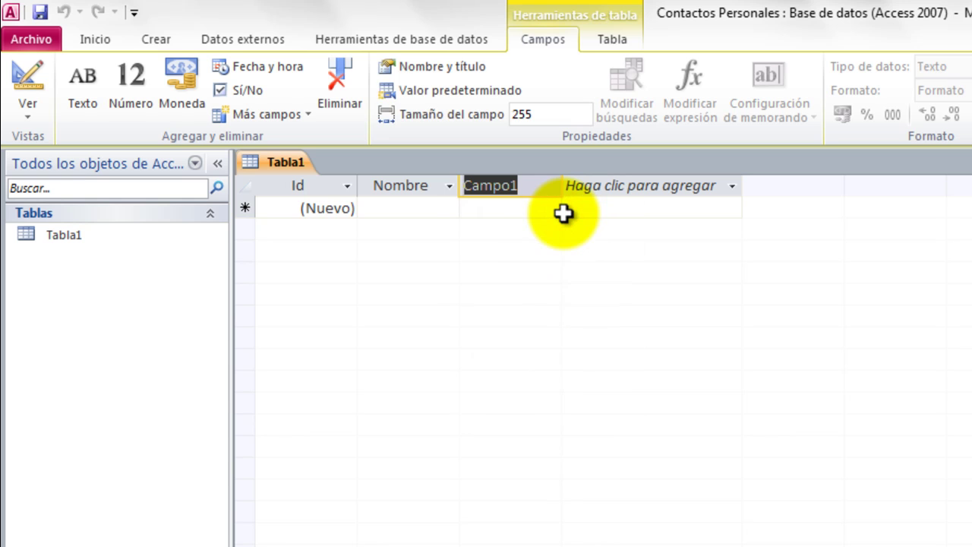
pyautogui.write('Dire')
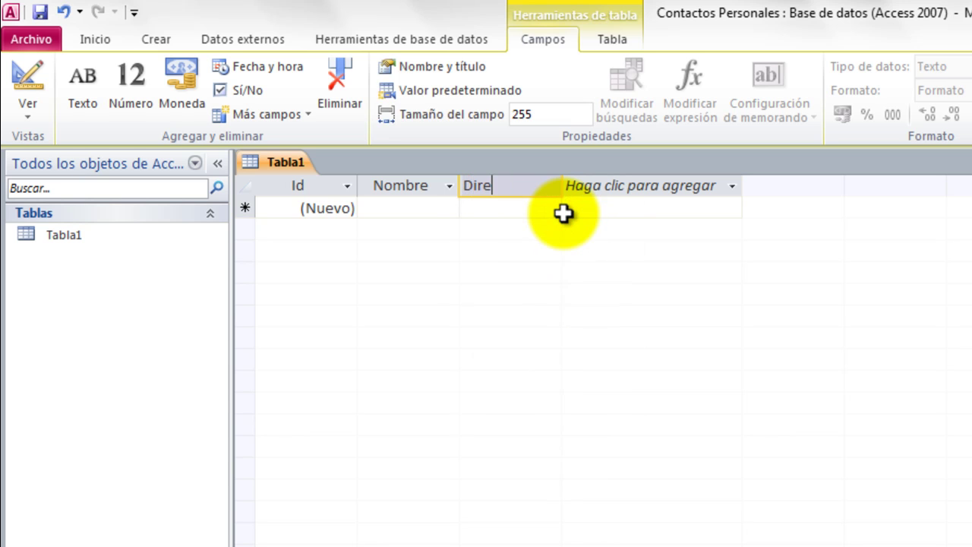
pyautogui.write('cción')
pyautogui.press('Return')
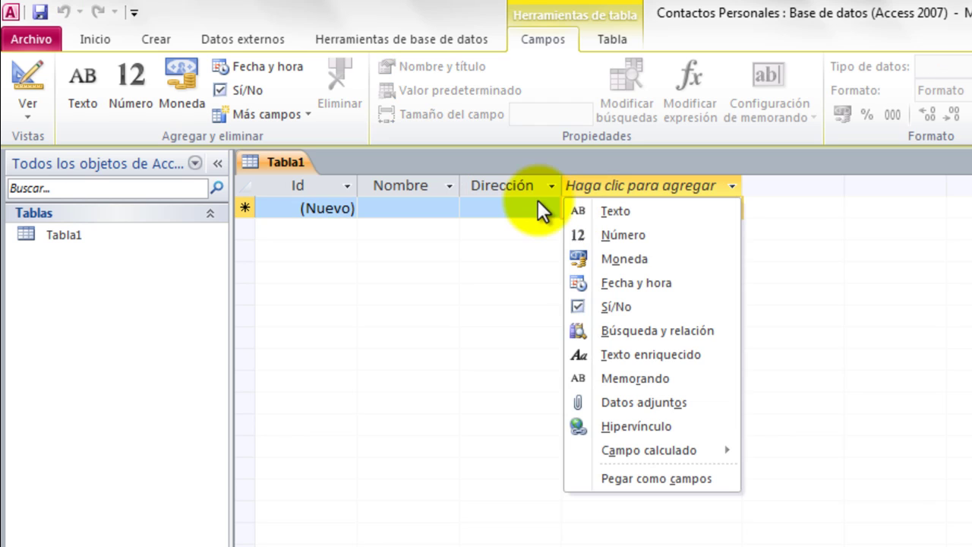
pyautogui.click(528, 183)
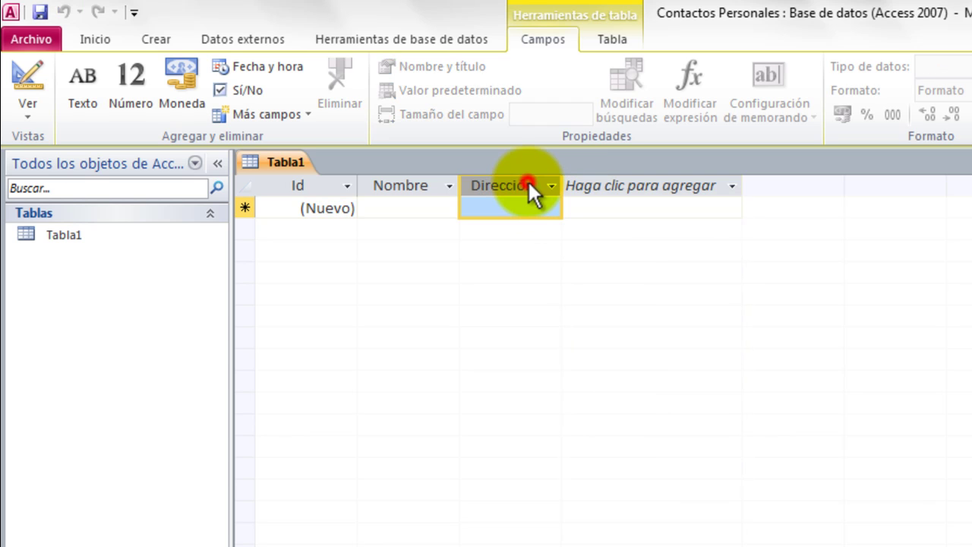
pyautogui.click(566, 114)
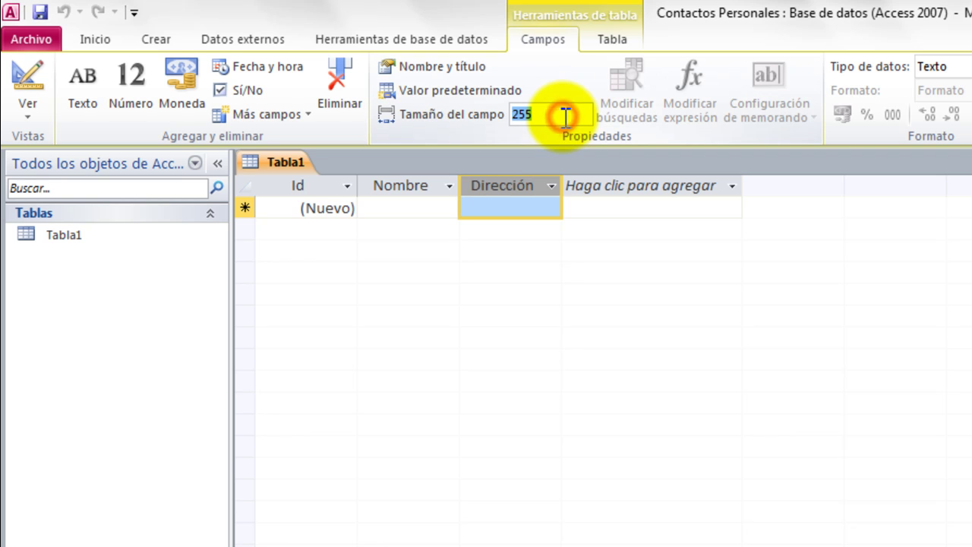
pyautogui.write('80')
pyautogui.click(650, 178)
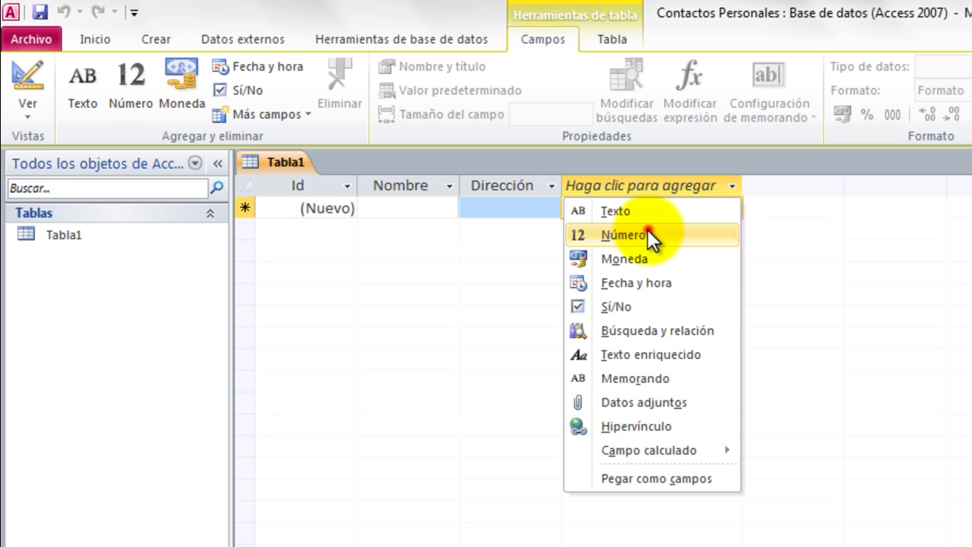
# Add a Número field named Teléfono after Dirección and select its column.
pyautogui.click(648, 230)
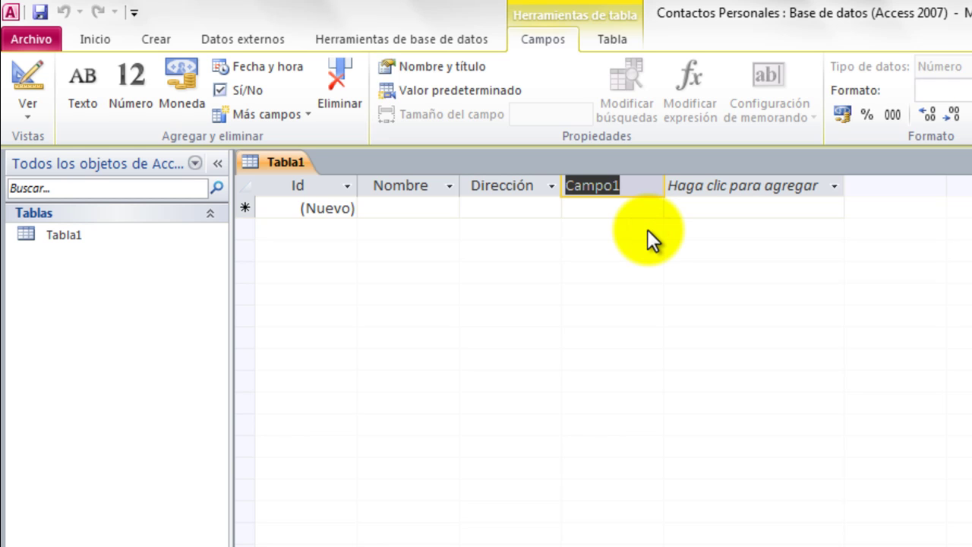
pyautogui.write('Teléfono')
pyautogui.press('Return')
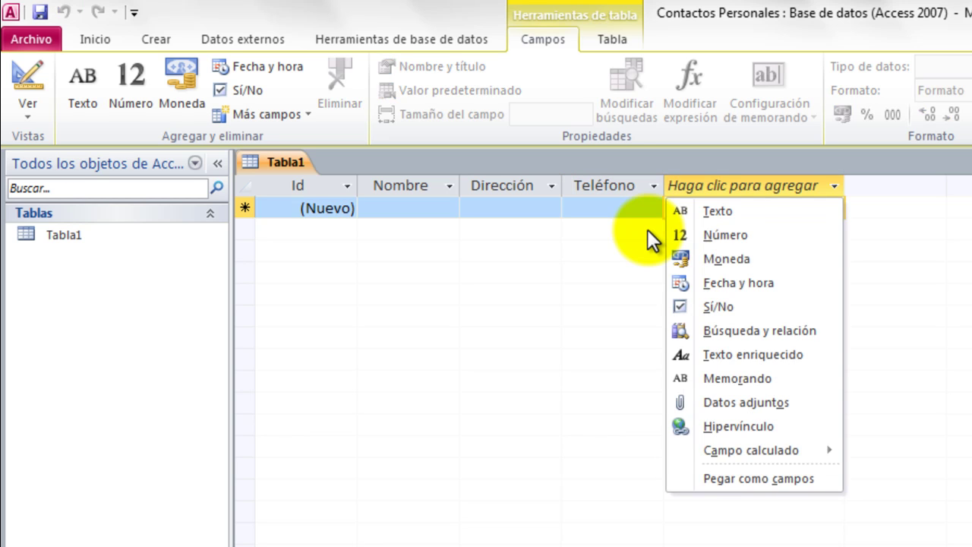
pyautogui.click(632, 207)
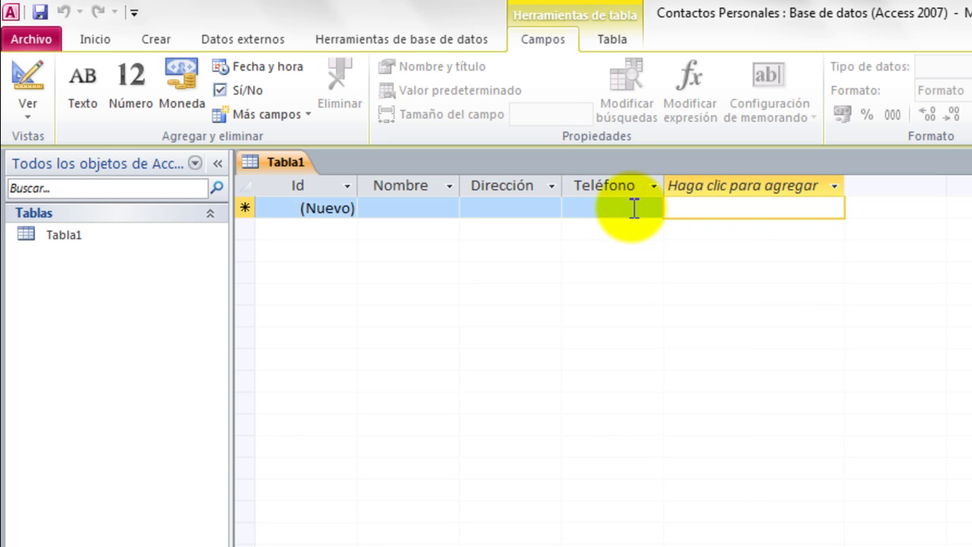
pyautogui.click(632, 208)
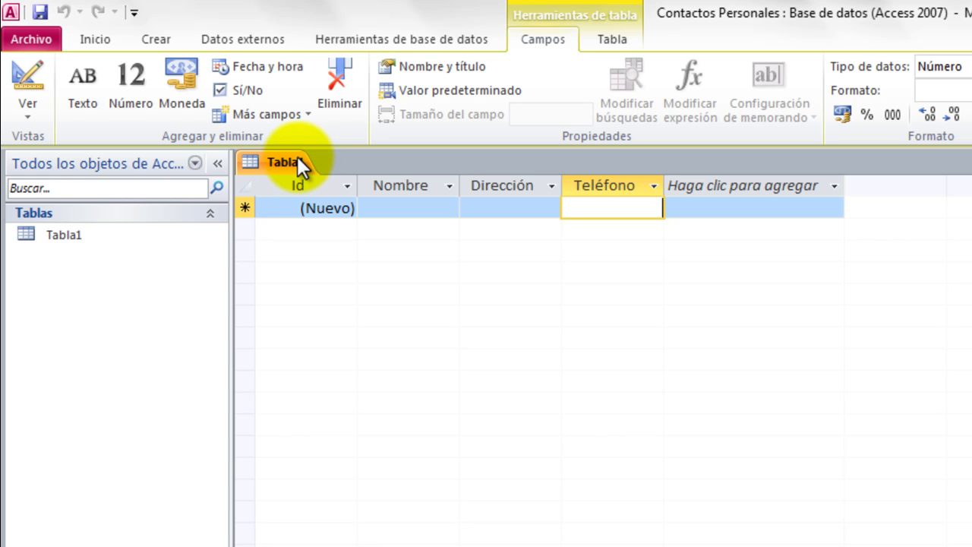
pyautogui.click(42, 12)
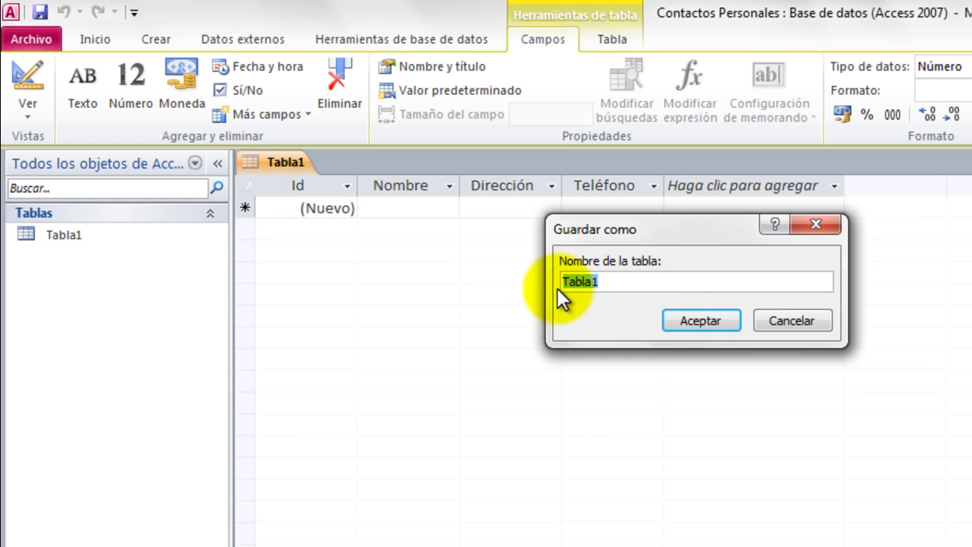
pyautogui.click(816, 224)
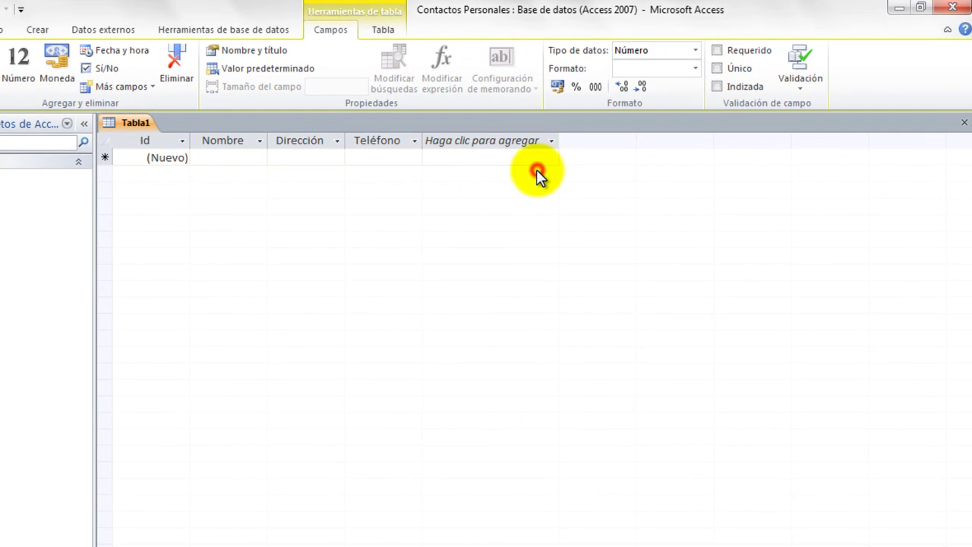
pyautogui.click(537, 169)
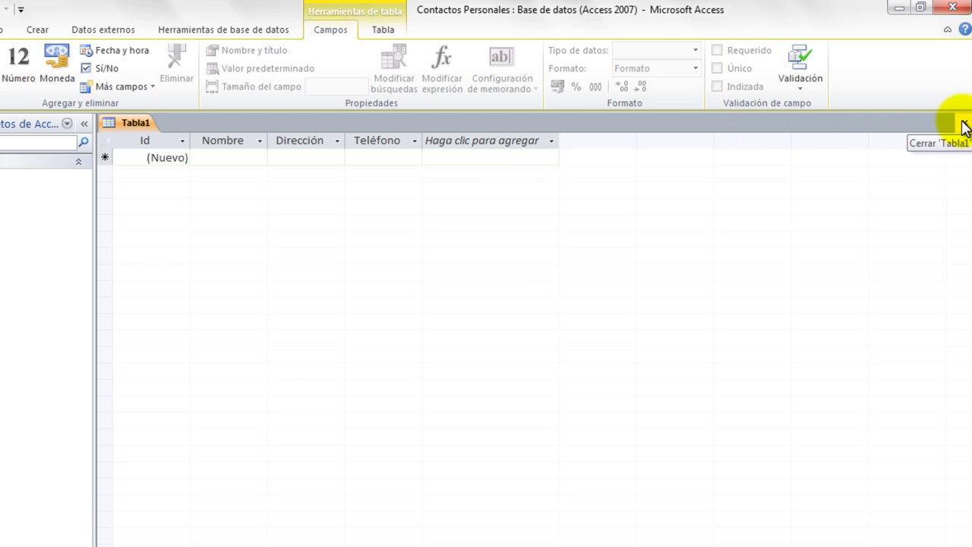
pyautogui.click(964, 126)
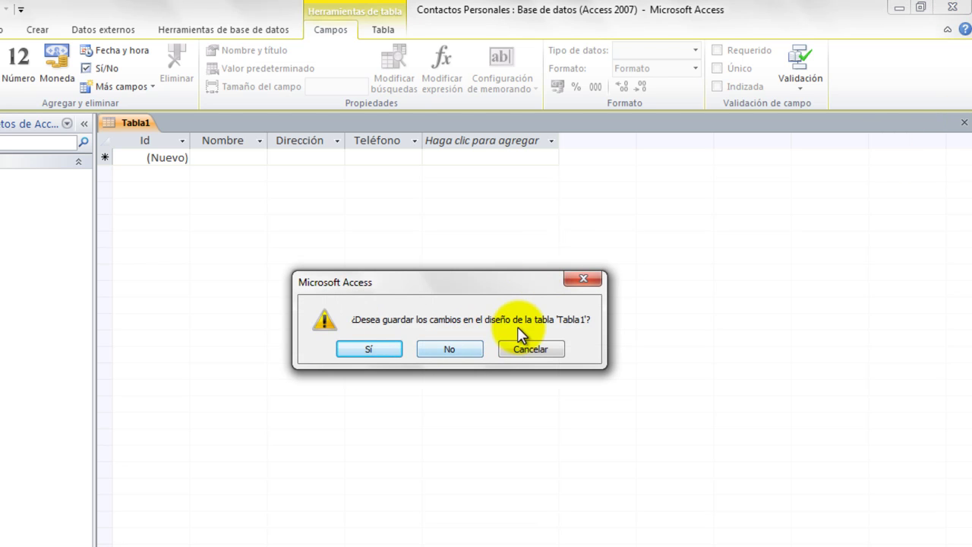
pyautogui.click(582, 279)
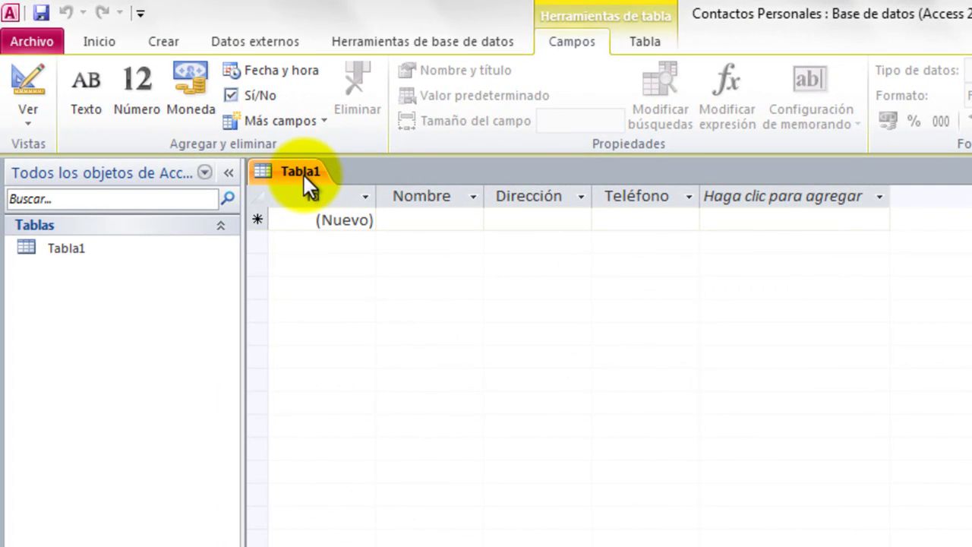
# Save Tabla1 under the table name 'Contactos'.
pyautogui.rightClick(304, 175)
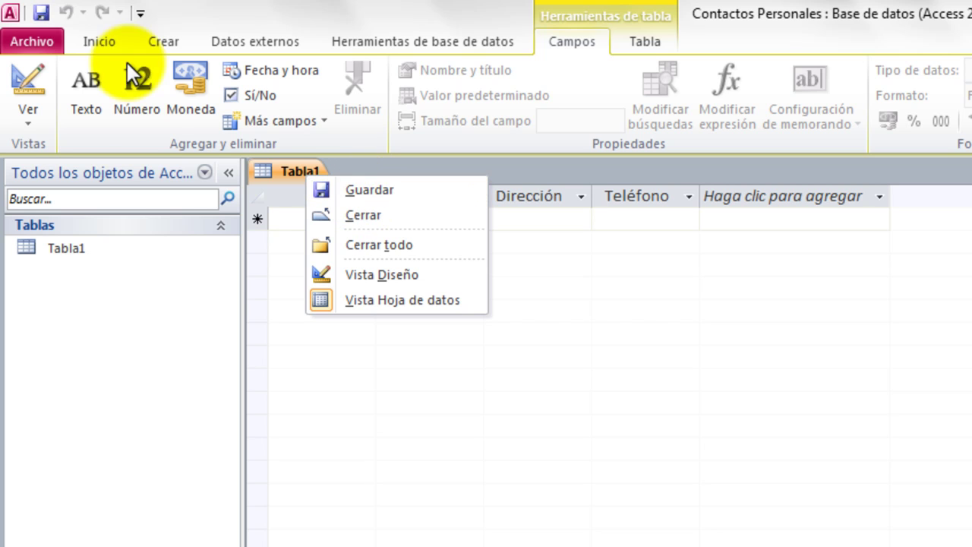
pyautogui.click(242, 10)
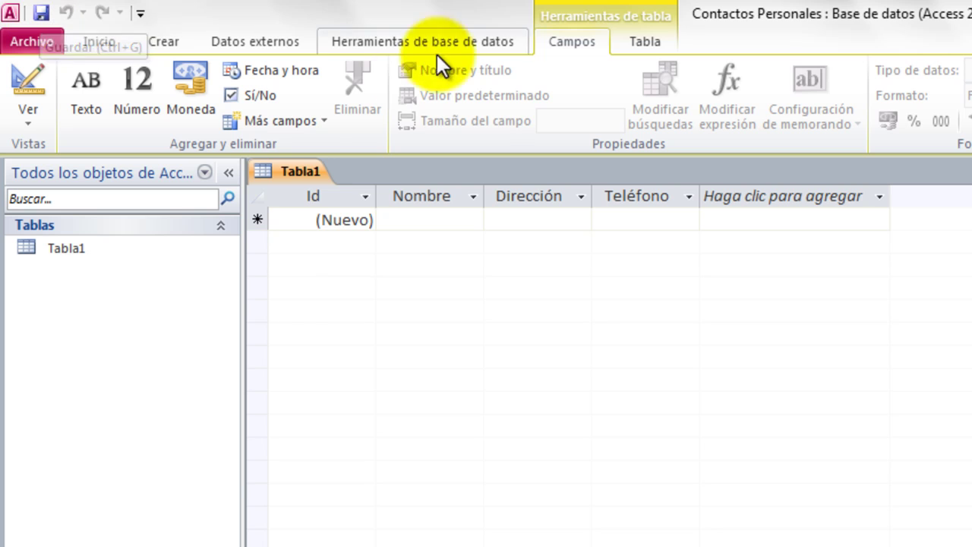
pyautogui.rightClick(309, 171)
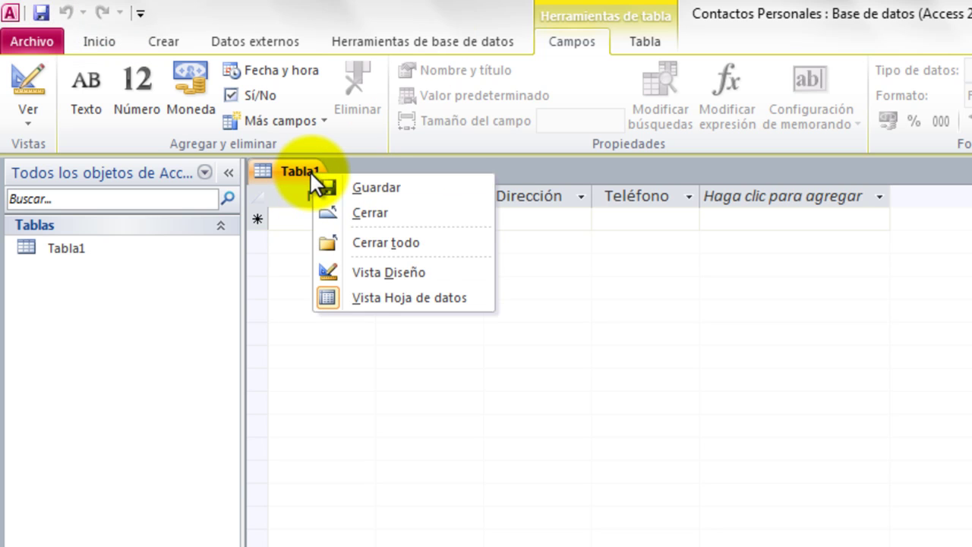
pyautogui.click(393, 190)
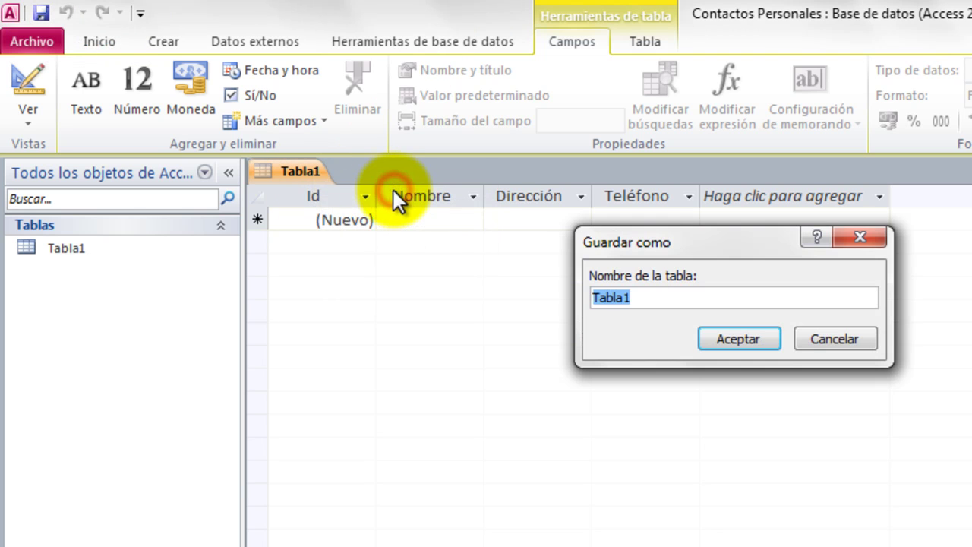
pyautogui.write('Cont')
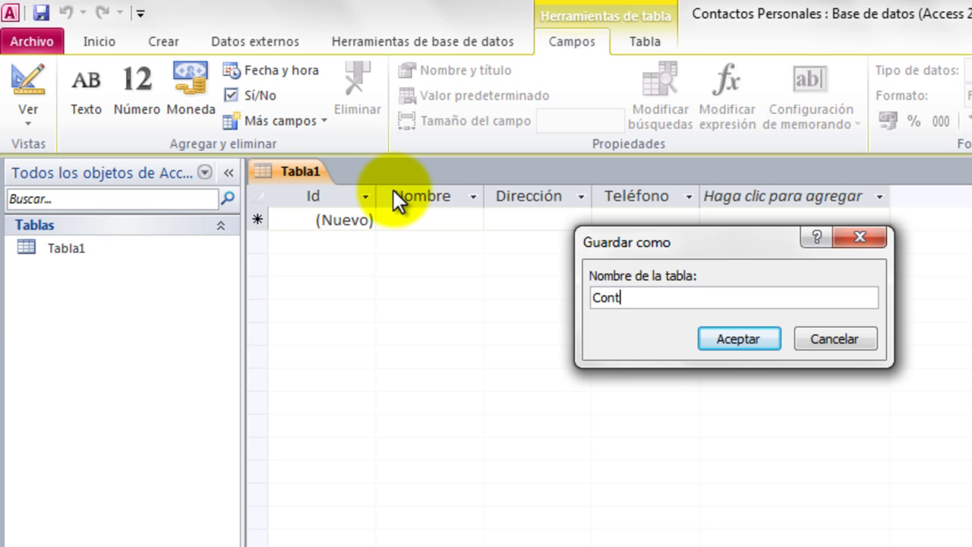
pyautogui.write('actos')
pyautogui.click(733, 336)
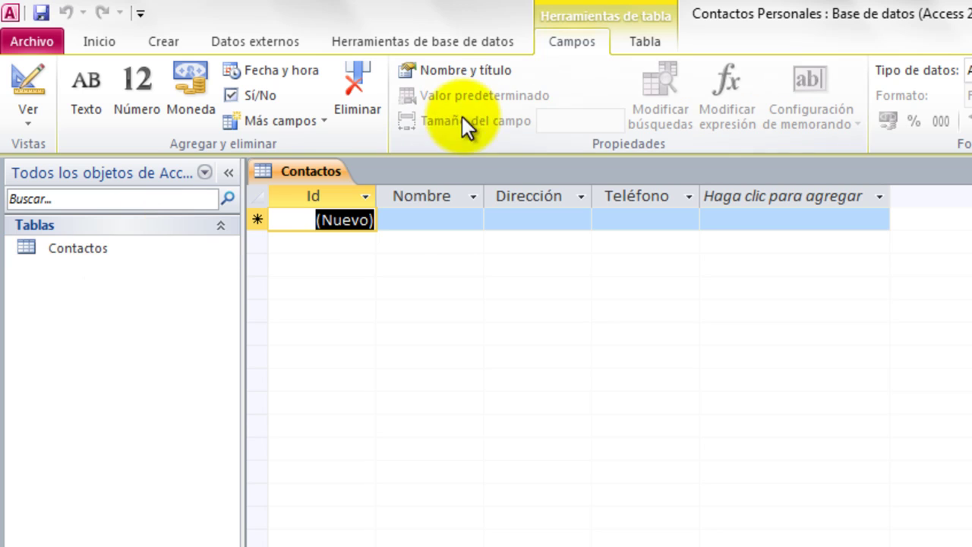
# Enter the first contact's full name and street address in a new Contactos record.
pyautogui.click(413, 221)
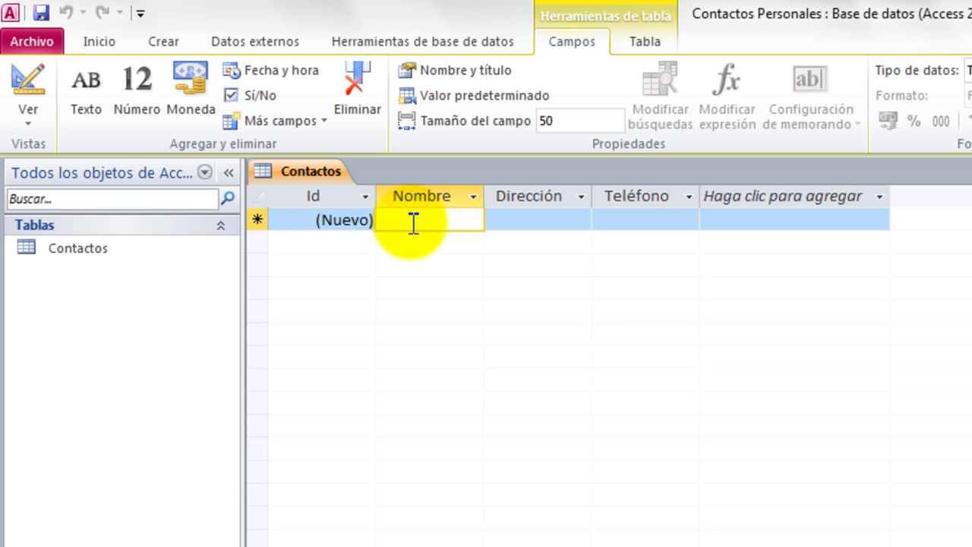
pyautogui.write('Re')
pyautogui.press('BackSpace')
pyautogui.press('BackSpace')
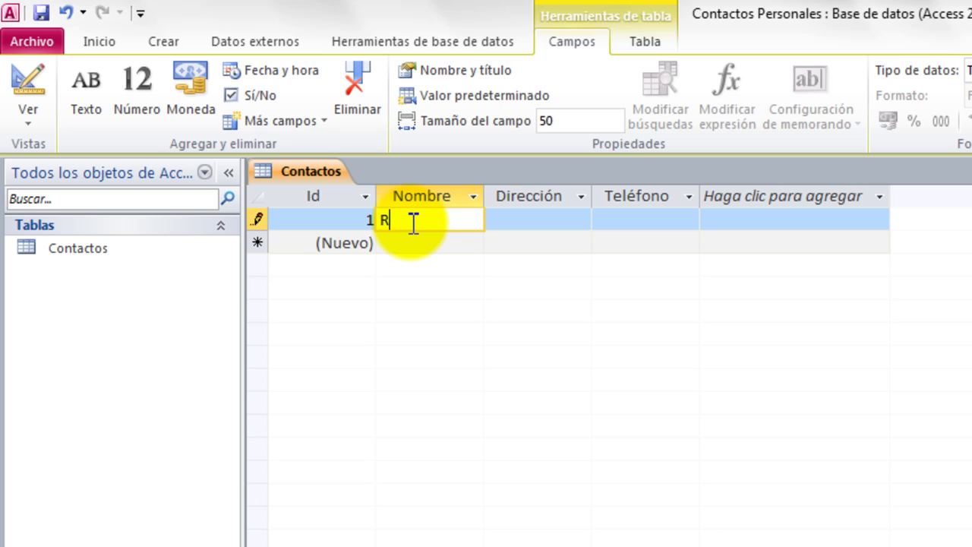
pyautogui.press('Tab')
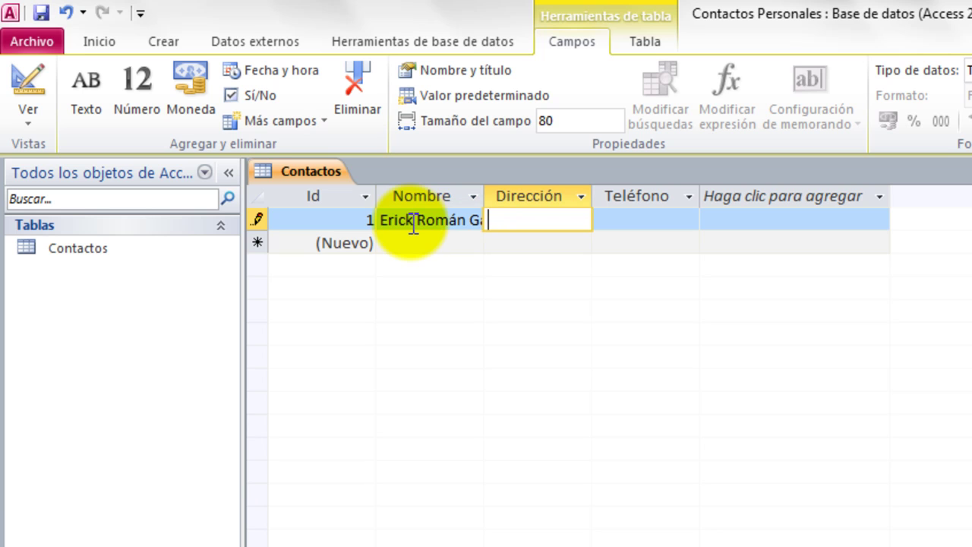
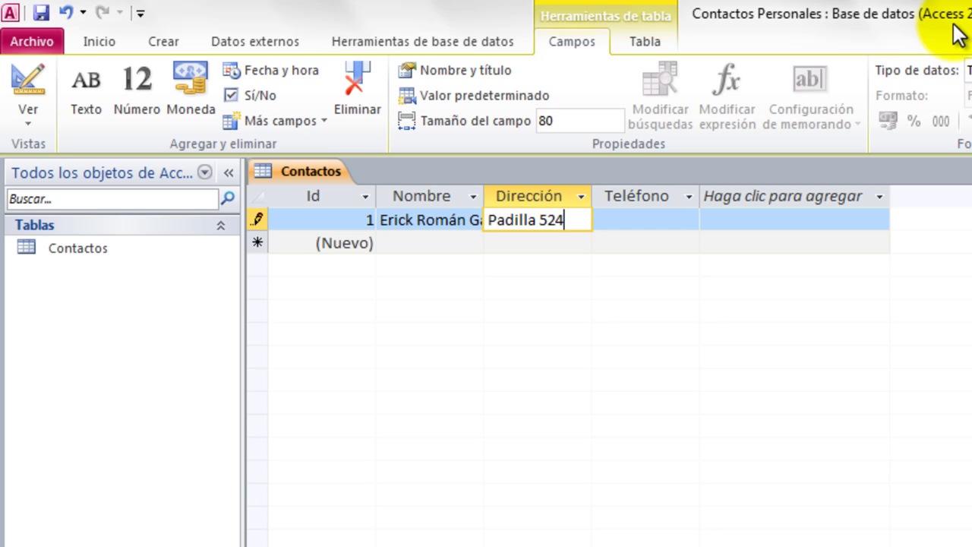
pyautogui.press('Tab')
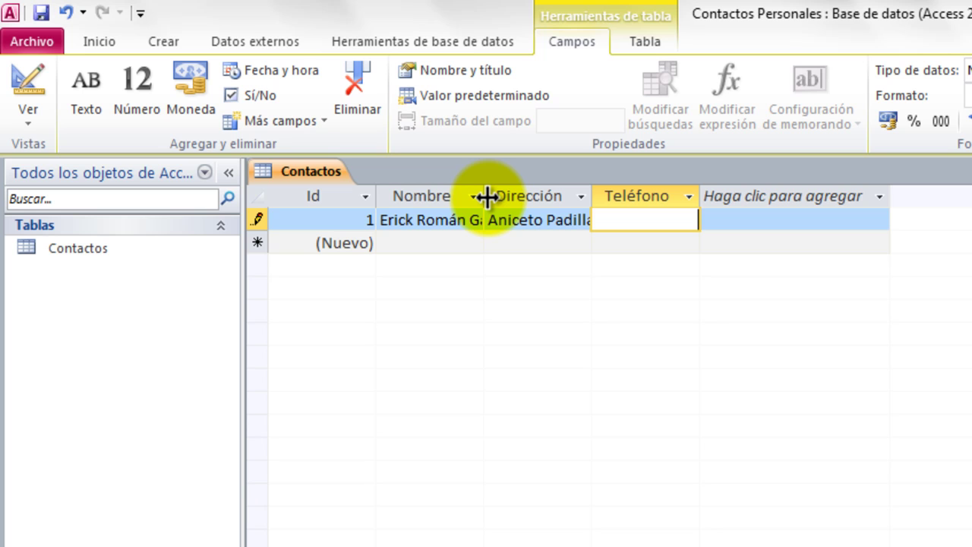
# Widen the Nombre and Dirección columns so their entries show in full.
pyautogui.moveTo(486, 197); pyautogui.dragTo(550, 193)
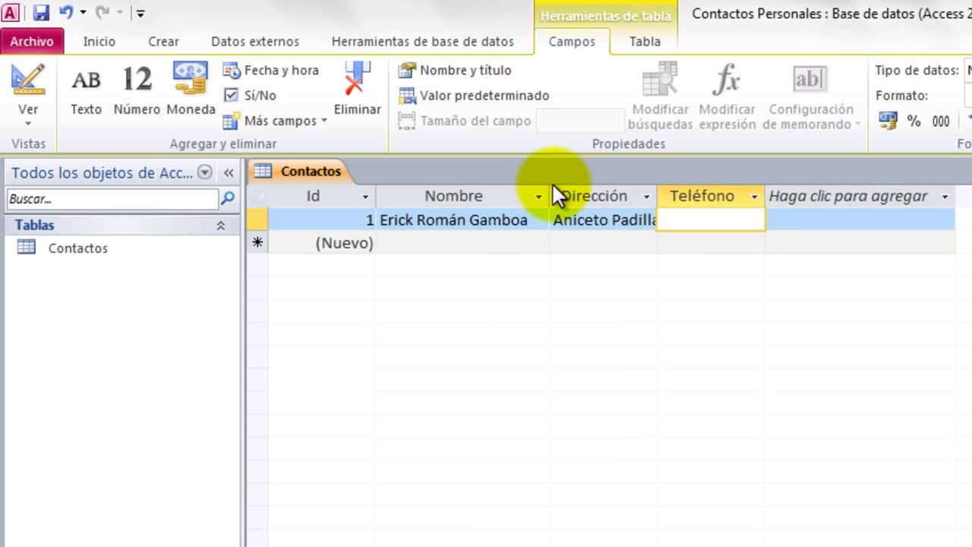
pyautogui.moveTo(658, 196); pyautogui.dragTo(737, 197)
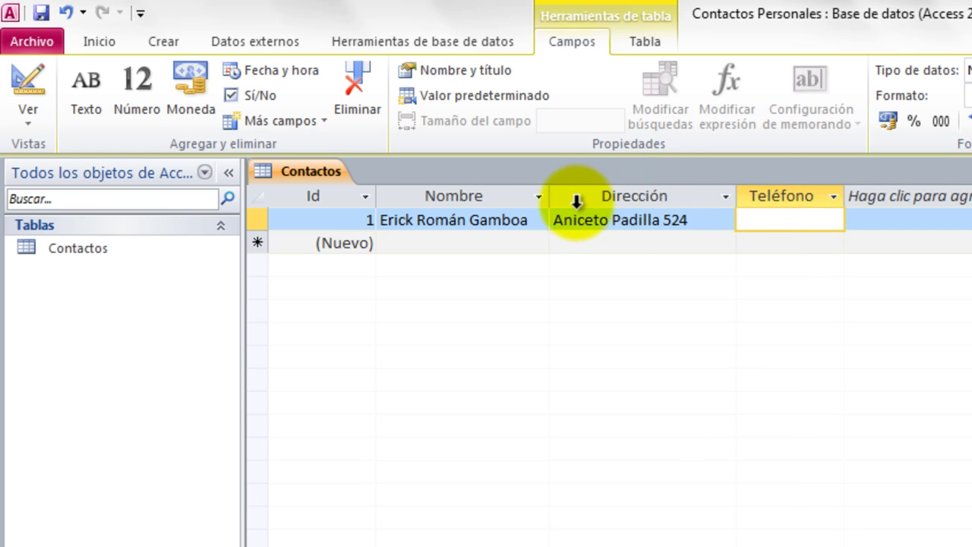
pyautogui.moveTo(552, 196); pyautogui.dragTo(566, 196)
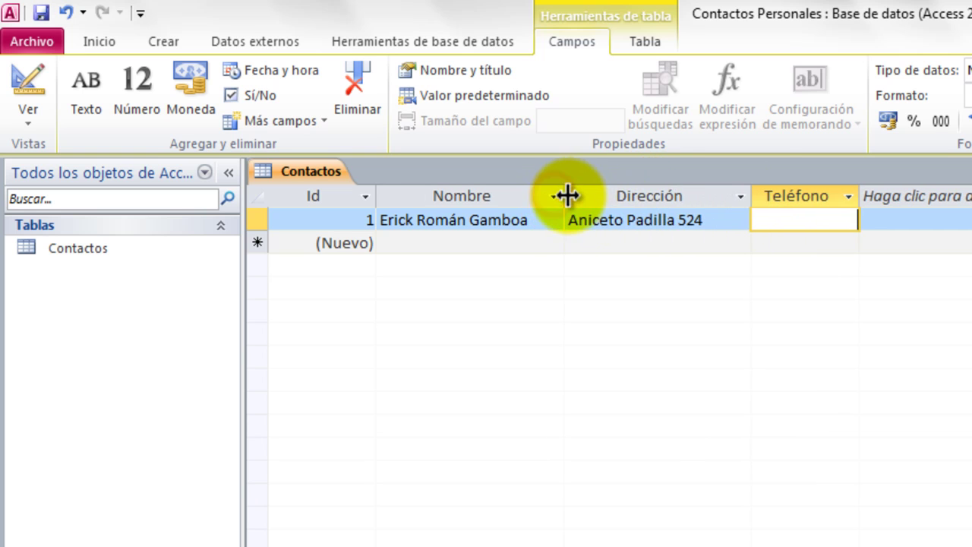
# Enter the first contact's phone number in Teléfono and commit the record.
pyautogui.click(842, 221)
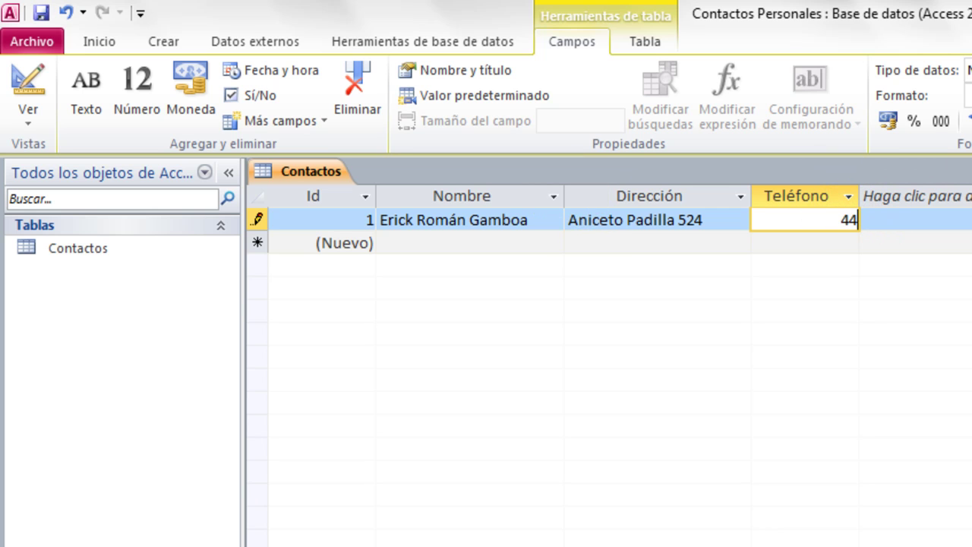
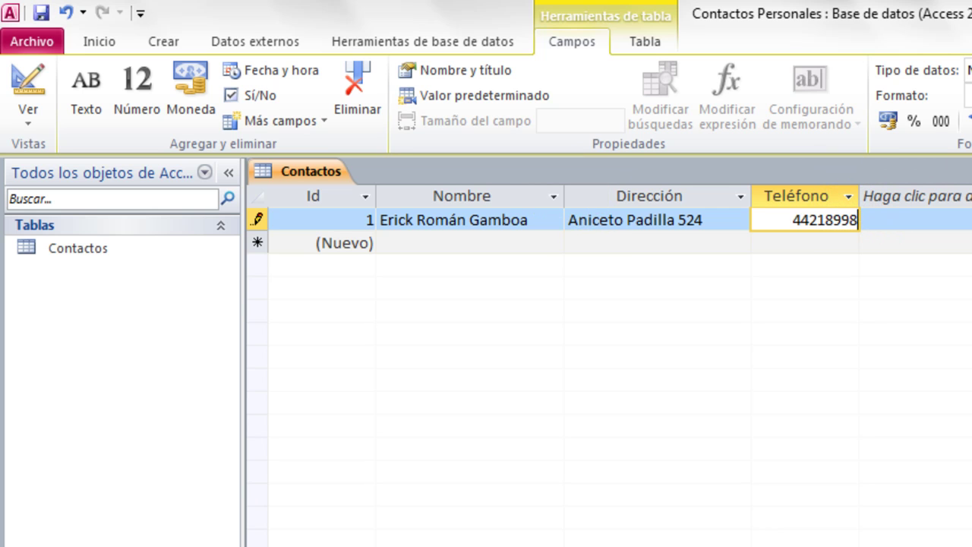
pyautogui.press('Down')
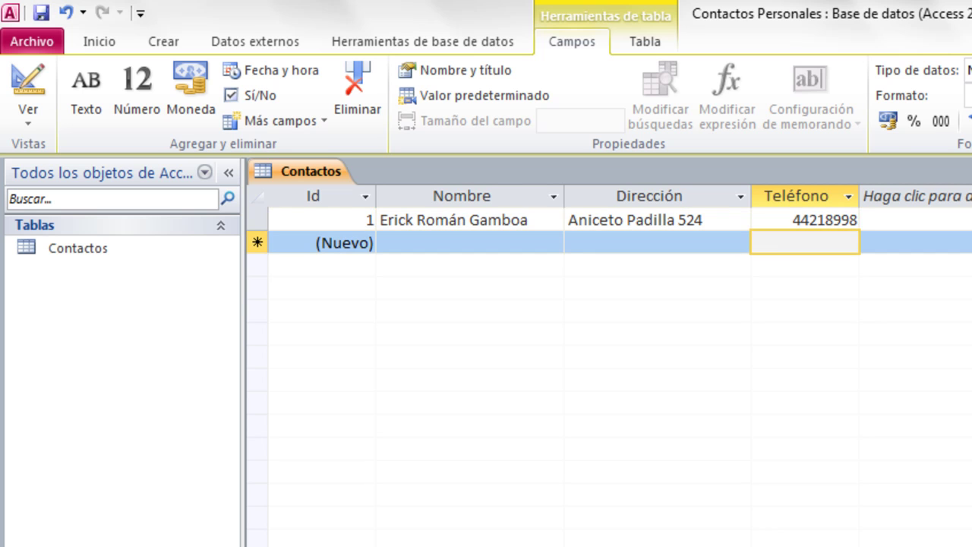
pyautogui.click(343, 220)
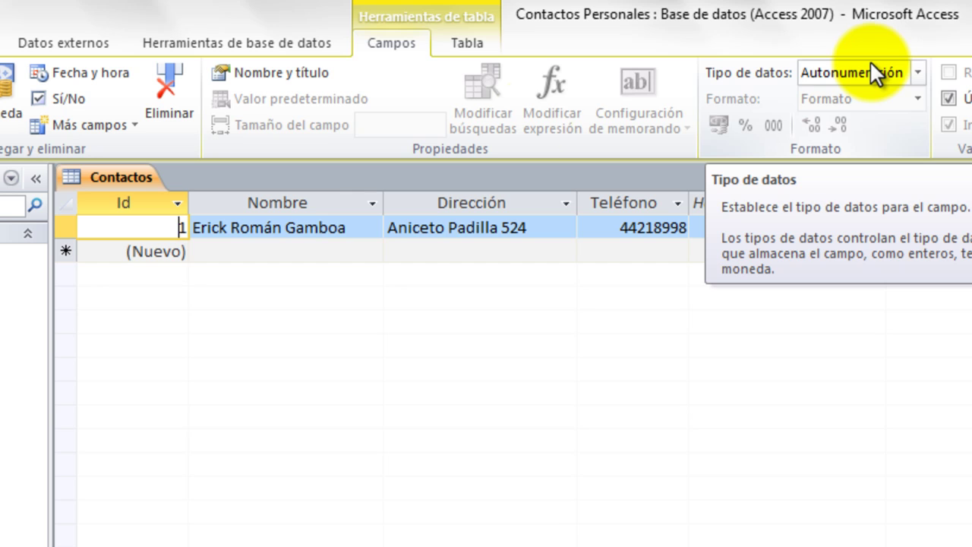
pyautogui.click(221, 254)
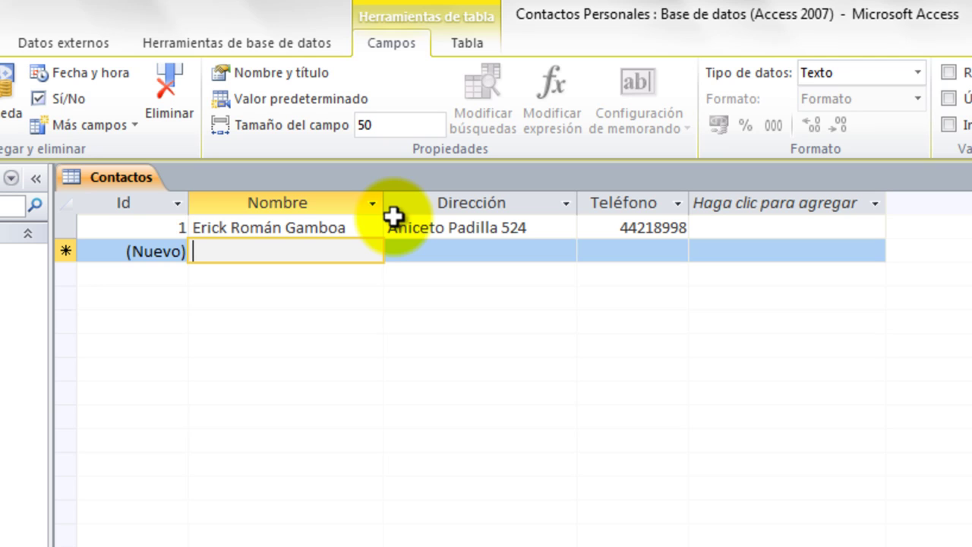
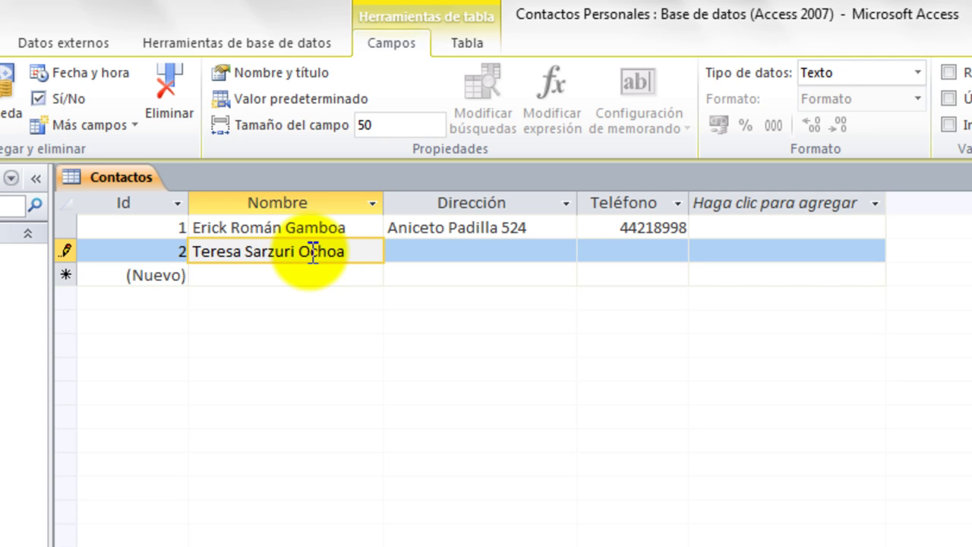
# Enter the second contact's full name, address and phone, then delete the extra digit in contact 1's phone.
pyautogui.press('Tab')
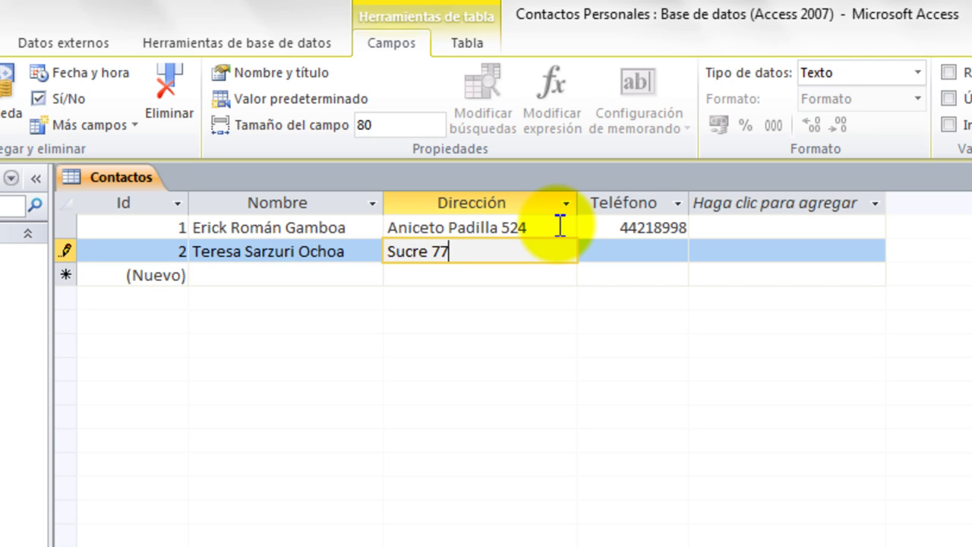
pyautogui.press('Tab')
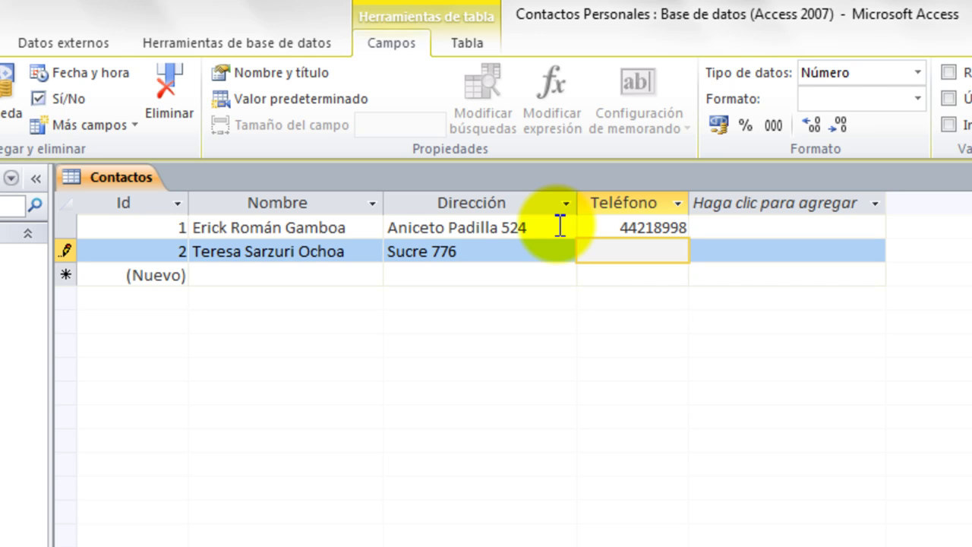
pyautogui.write('4372162')
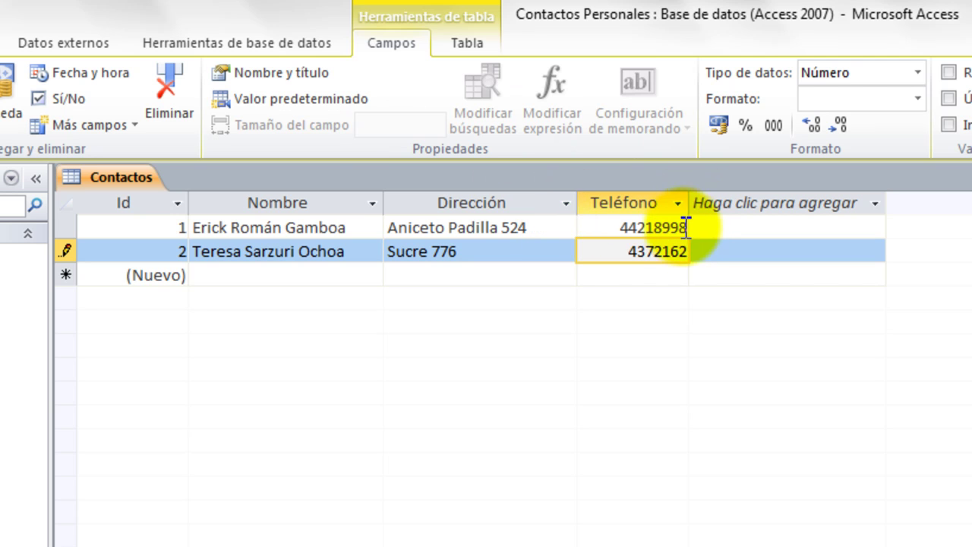
pyautogui.click(678, 228)
pyautogui.press('BackSpace')
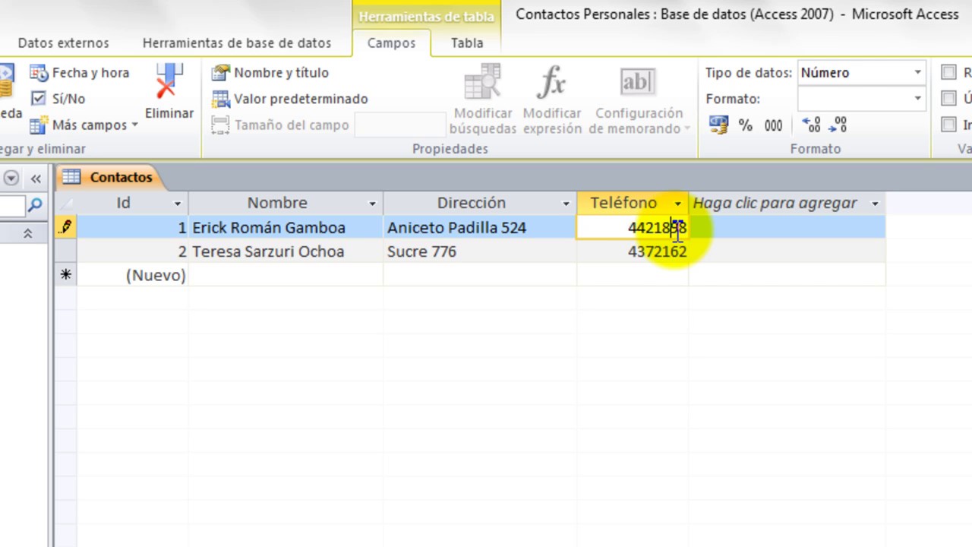
# Commit the phone correction and check that Id is an AutoNumber field numbering records 1 and 2.
pyautogui.click(346, 277)
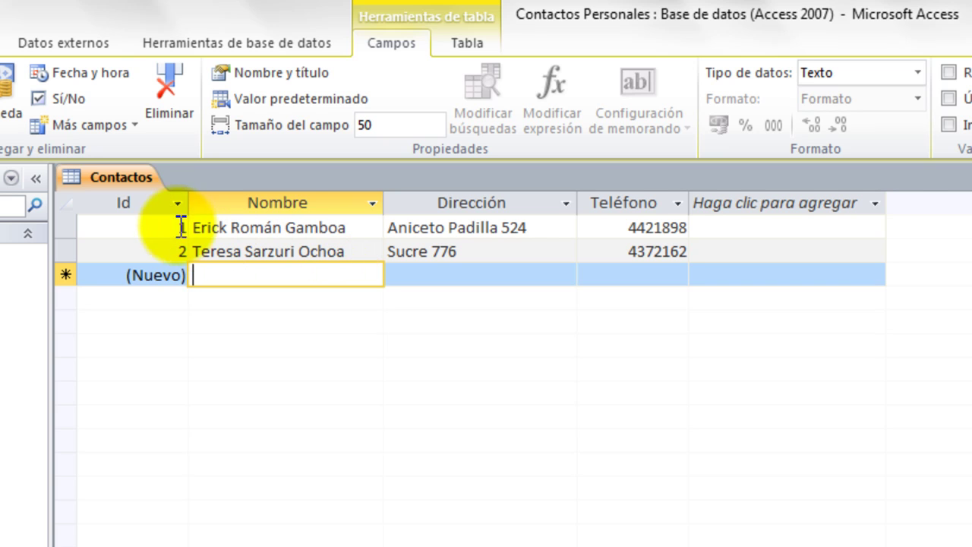
pyautogui.click(159, 208)
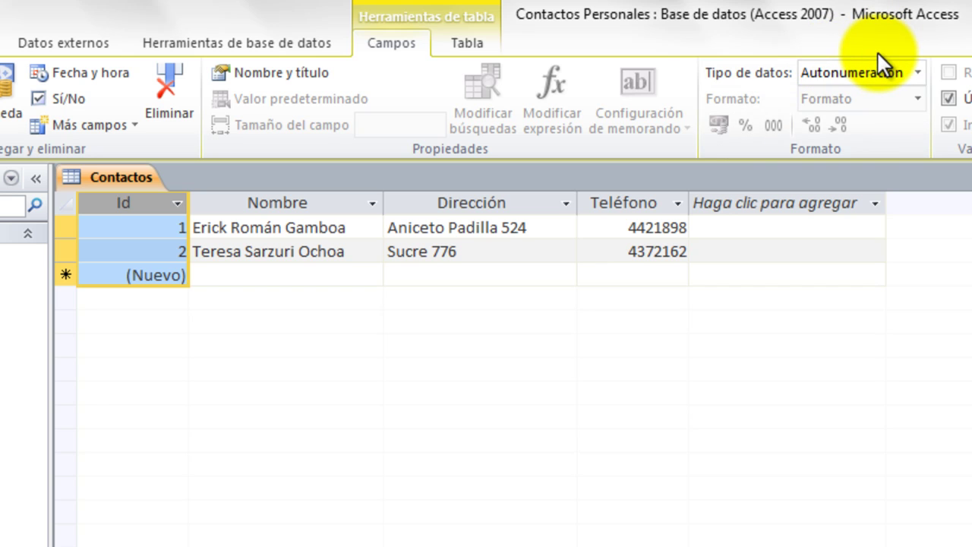
pyautogui.click(141, 230)
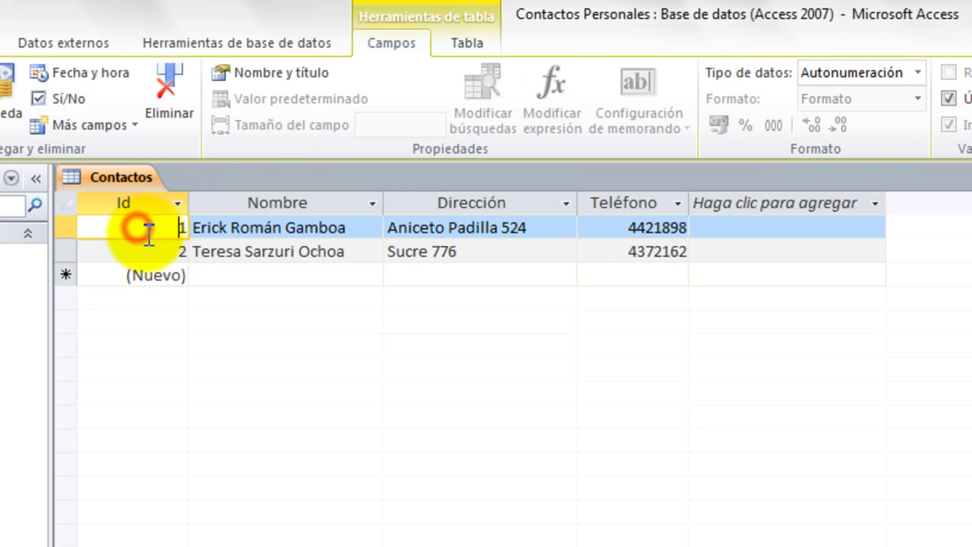
pyautogui.click(149, 251)
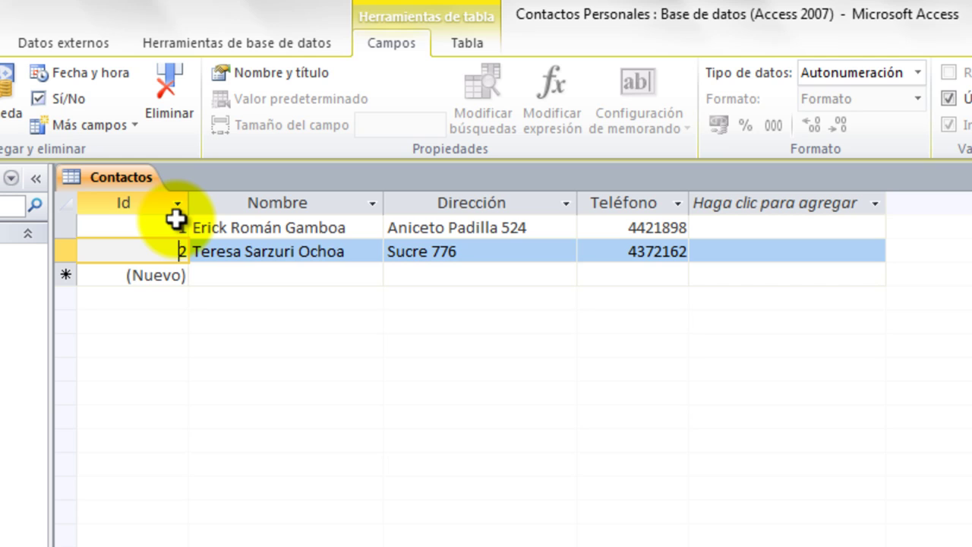
pyautogui.click(176, 221)
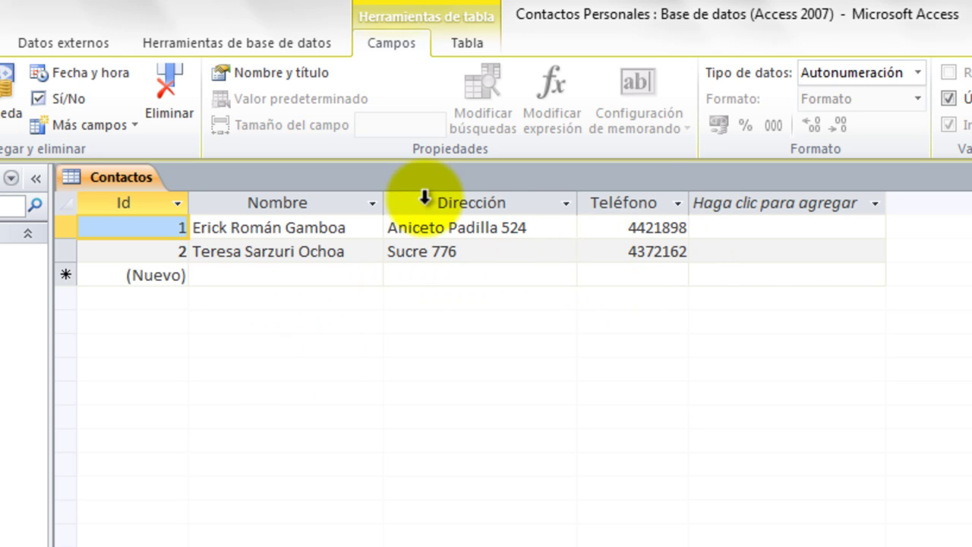
pyautogui.click(268, 274)
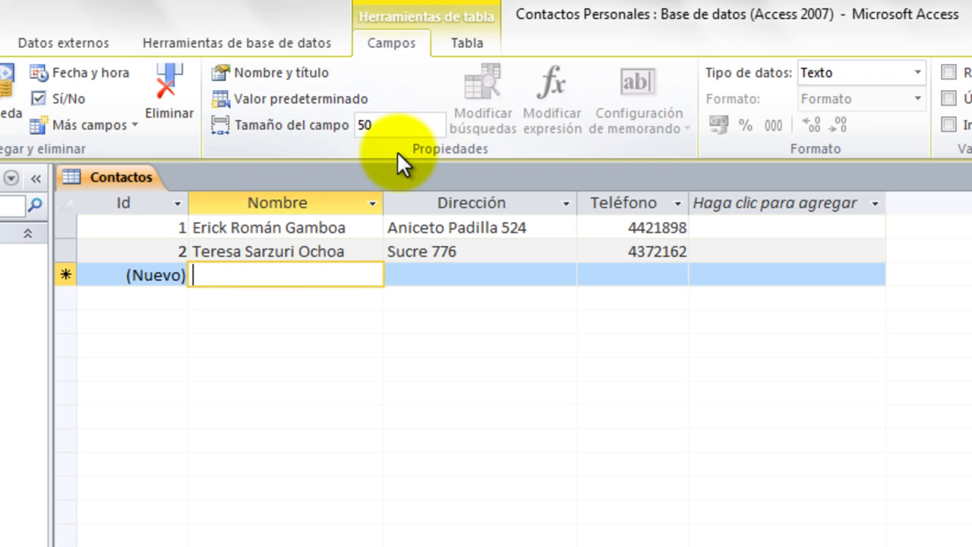
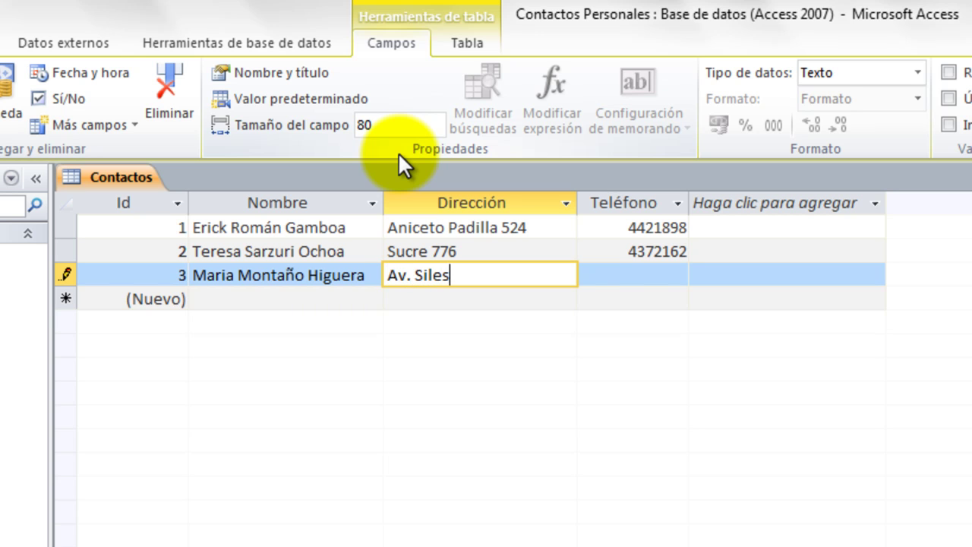
# Enter the third contact's full name, street address and phone number, and save the record.
pyautogui.press('Tab')
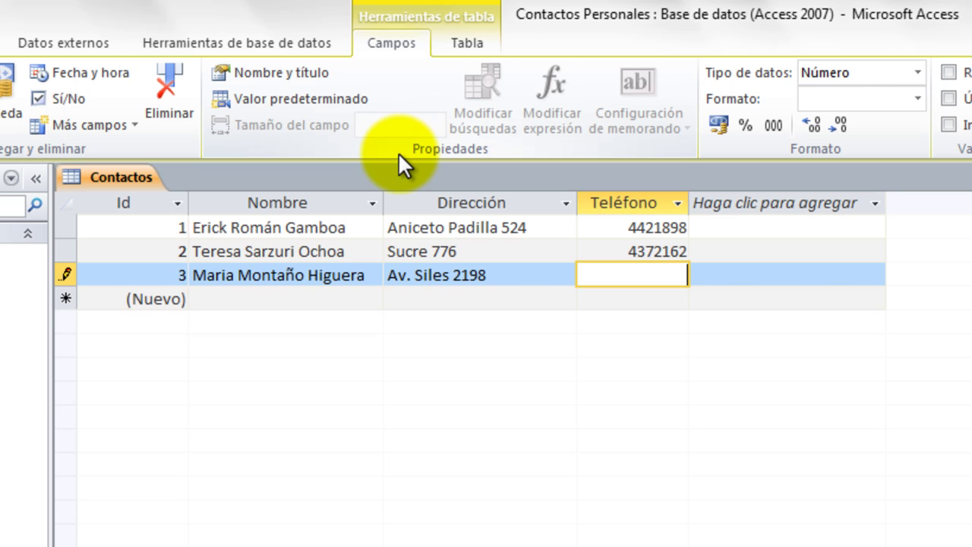
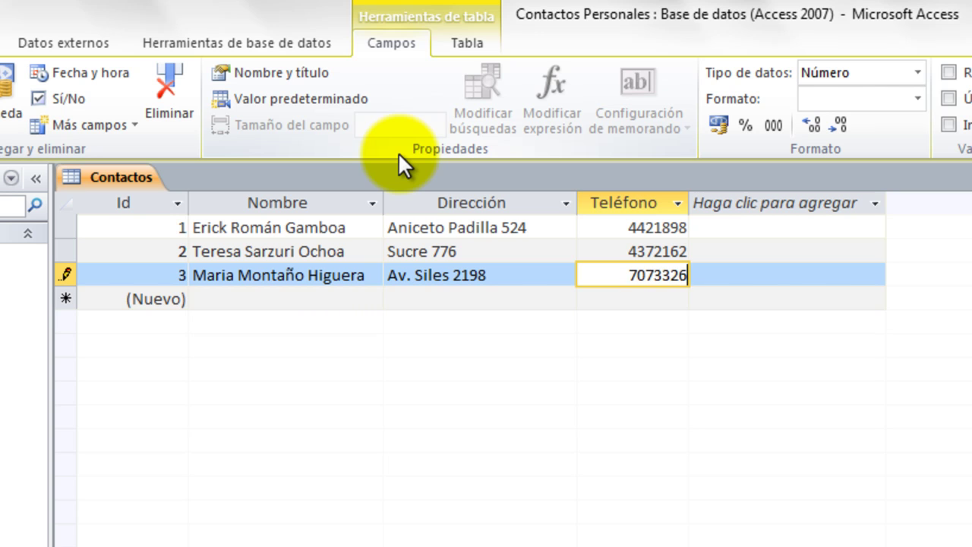
pyautogui.press('Down')
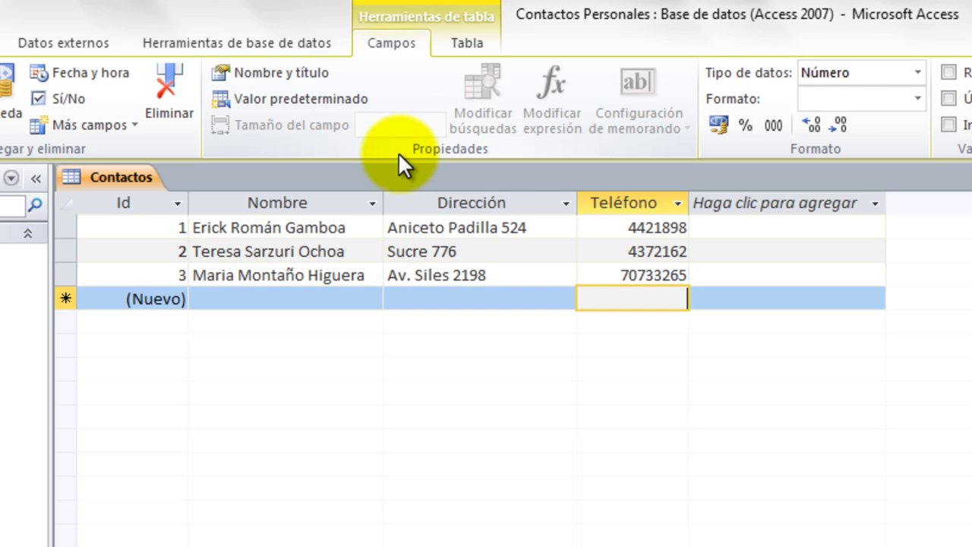
pyautogui.press('Left')
pyautogui.press('Left')
pyautogui.press('Left')
pyautogui.press('Right')
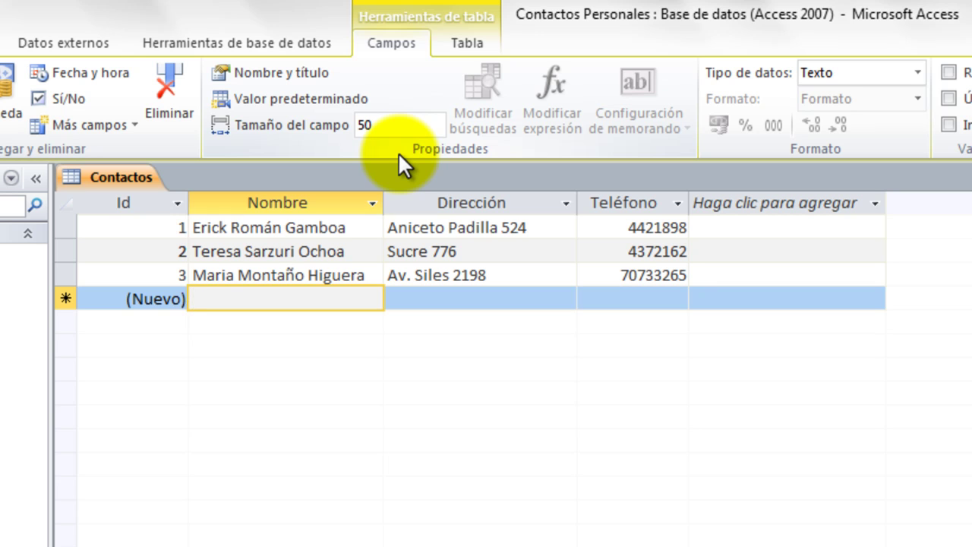
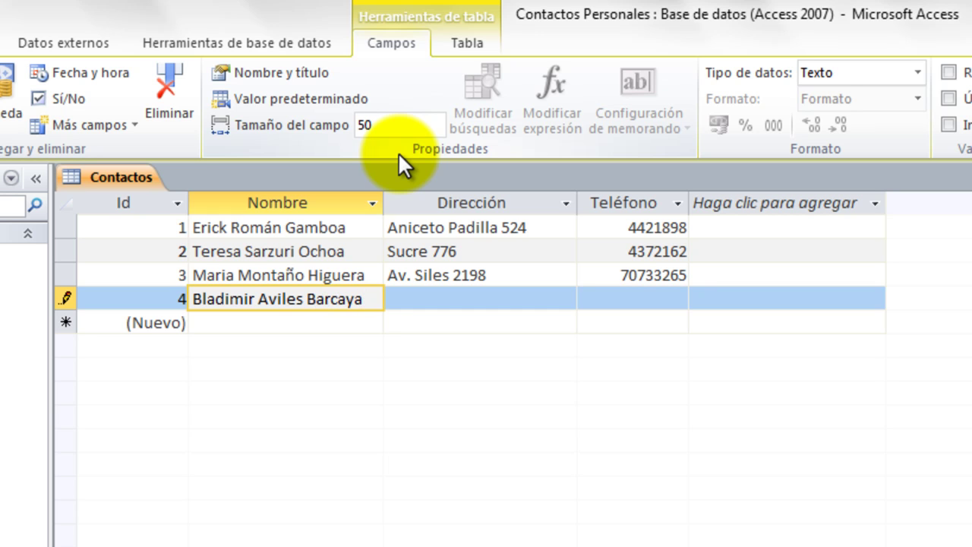
# Enter the fourth contact's full name, address and phone number, fixing typos, and save it.
pyautogui.press('Tab')
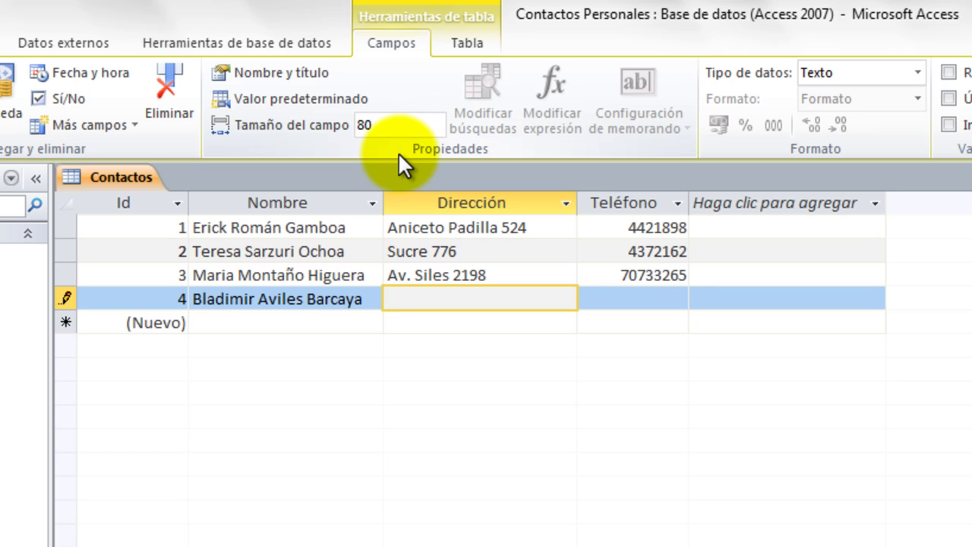
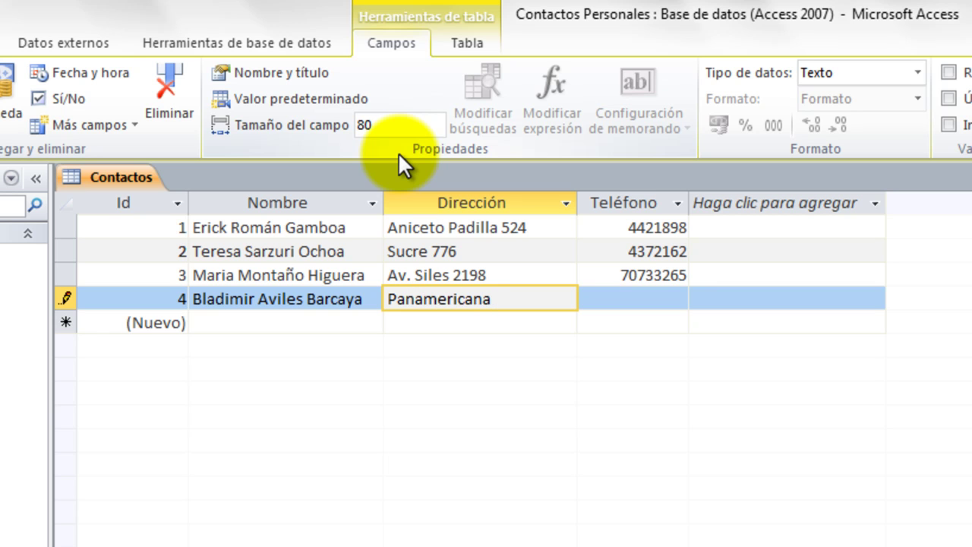
pyautogui.press('Tab')
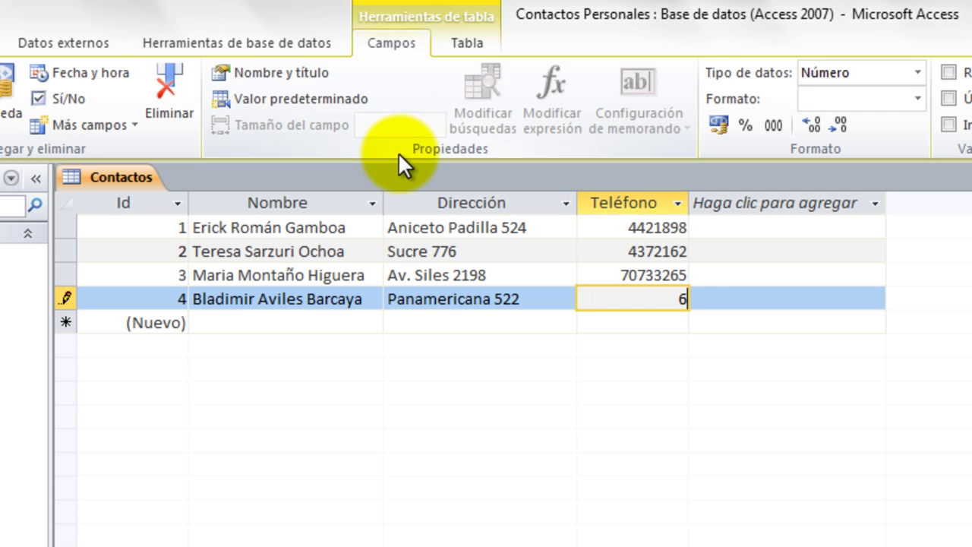
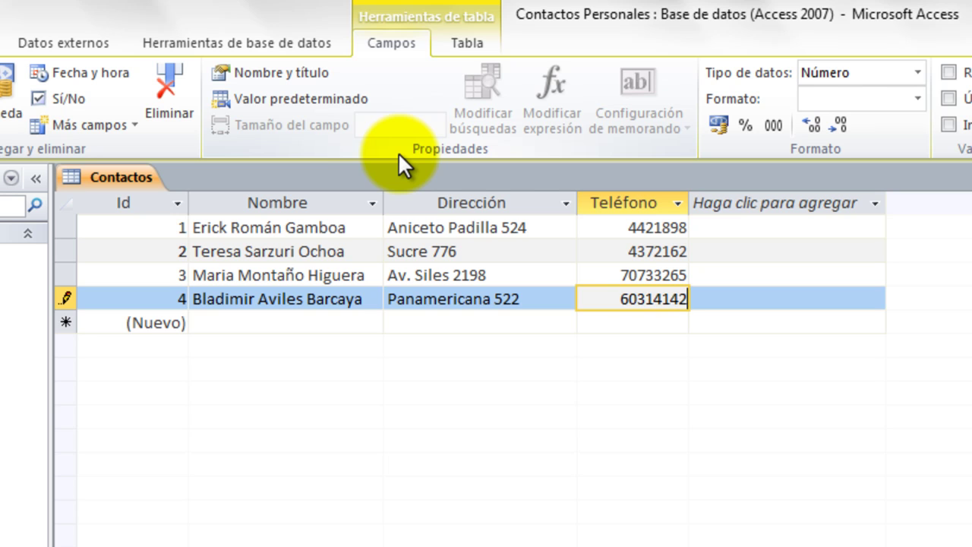
pyautogui.press('Down')
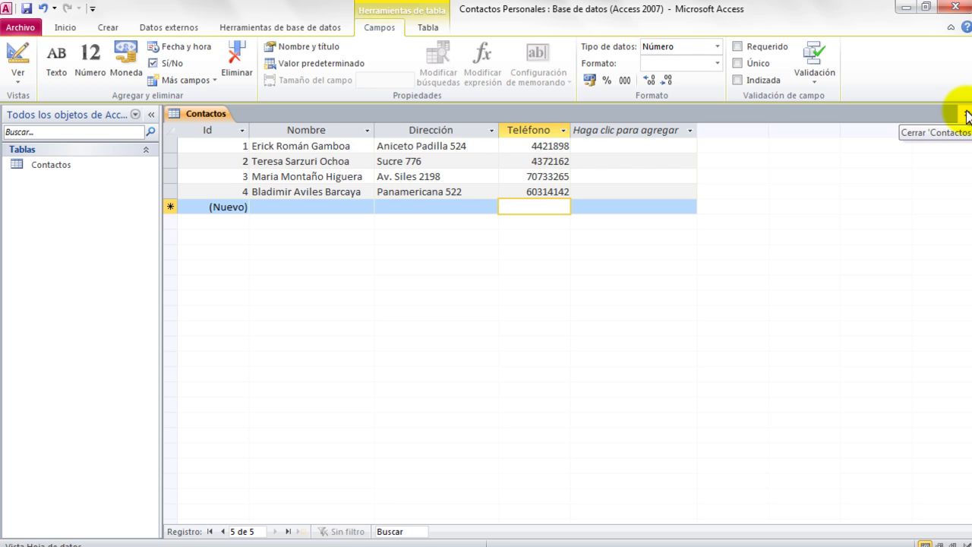
# Close the Contactos table, answering Sí to save its design changes.
pyautogui.click(967, 114)
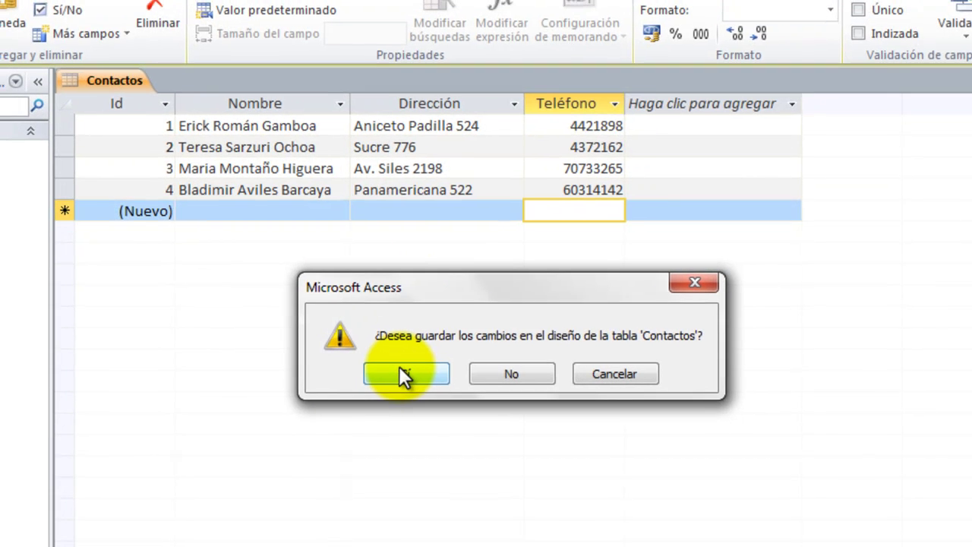
pyautogui.click(398, 368)
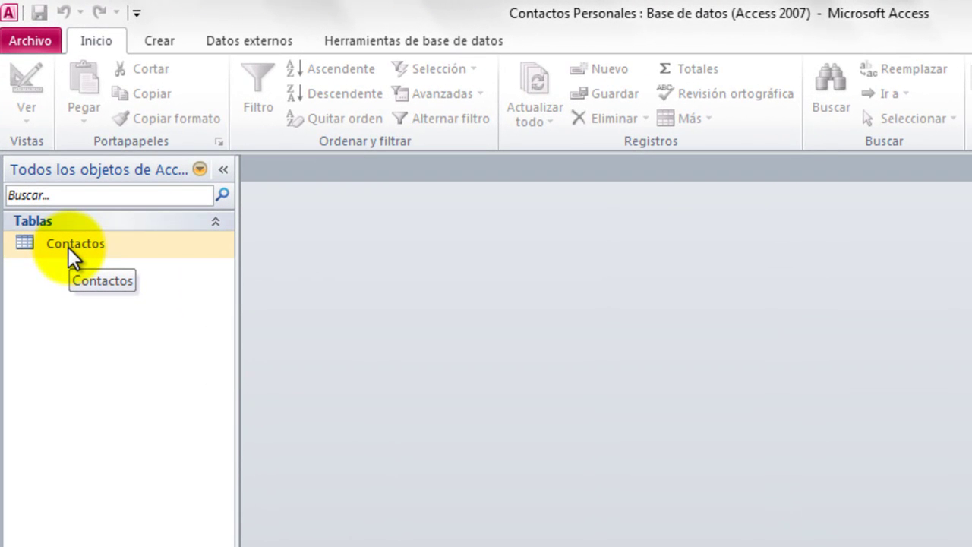
# Reopen the Contactos table from the Tablas list in the navigation pane.
pyautogui.doubleClick(69, 248)
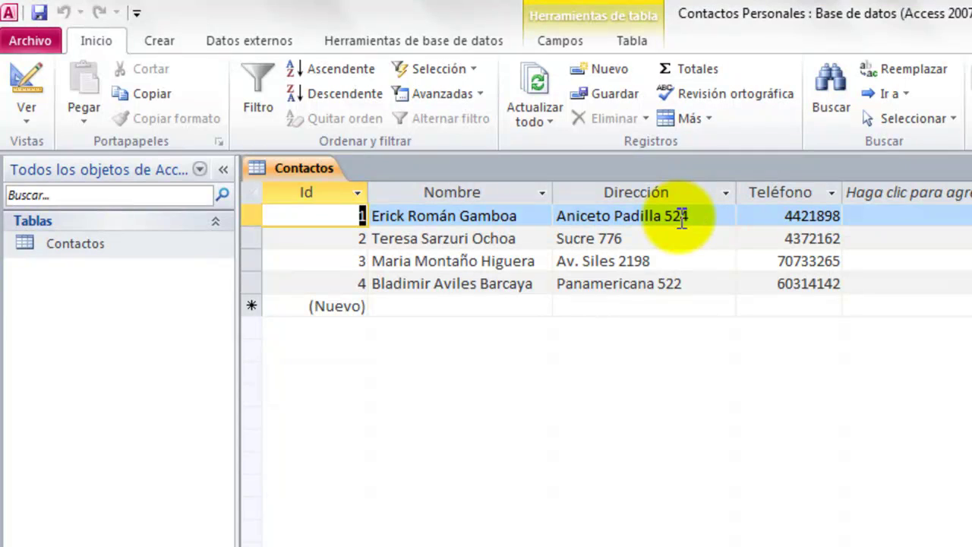